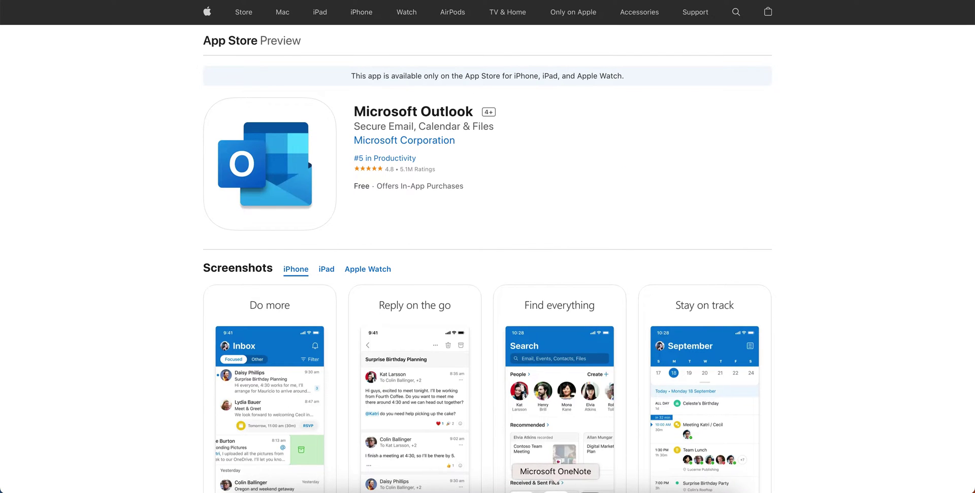
- Switch from the App Store listing to the OneNote Notes page about finding bundle IDs
left_click(561, 490)
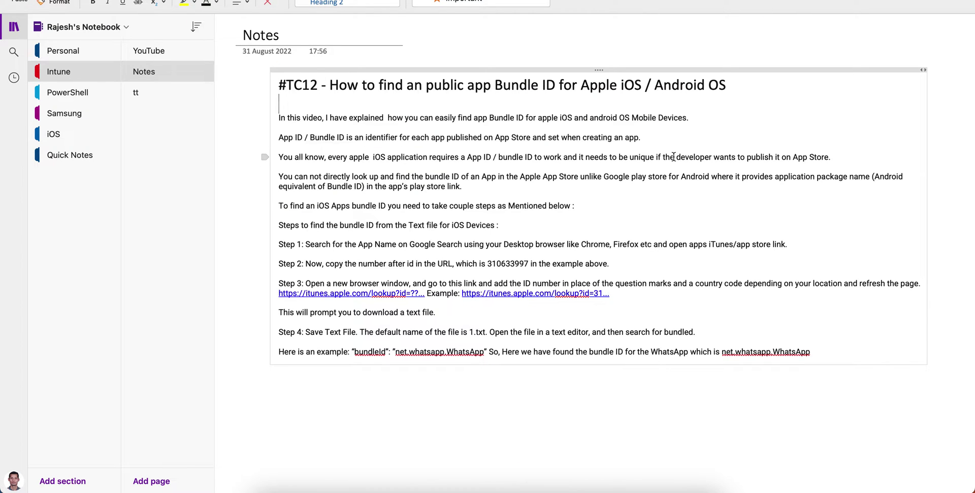
- Read the bundle ID steps on the OneNote Notes page, then go back to Chrome's Outlook listing
scroll(673, 157, "down", 3)
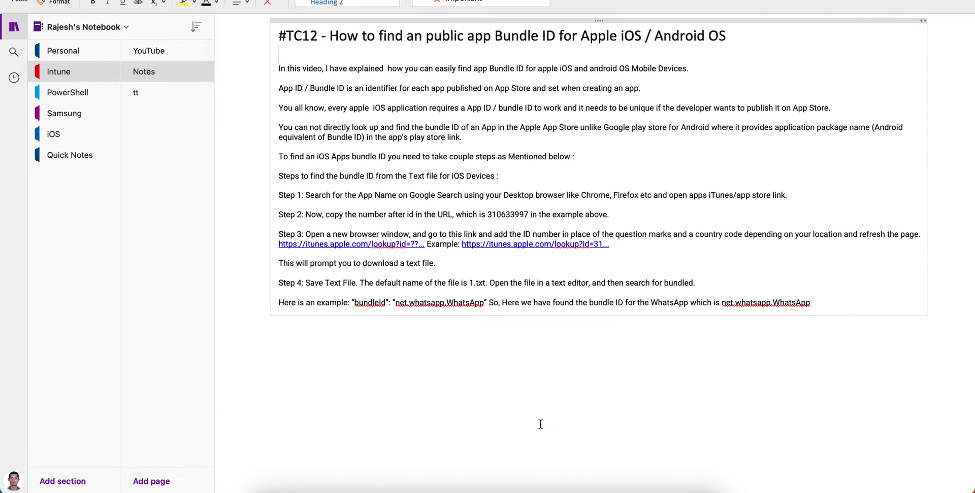
left_click(477, 486)
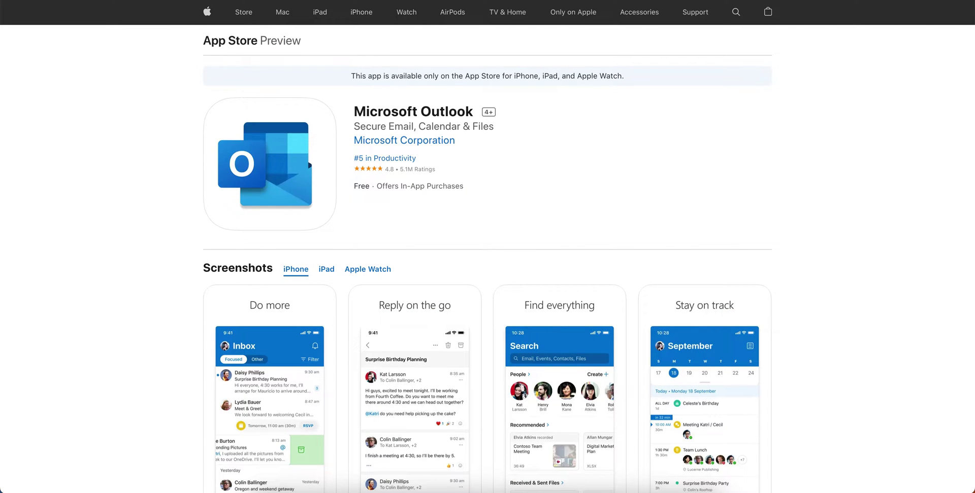
- Open a new Chrome tab on the Google search homepage
key("super+t")
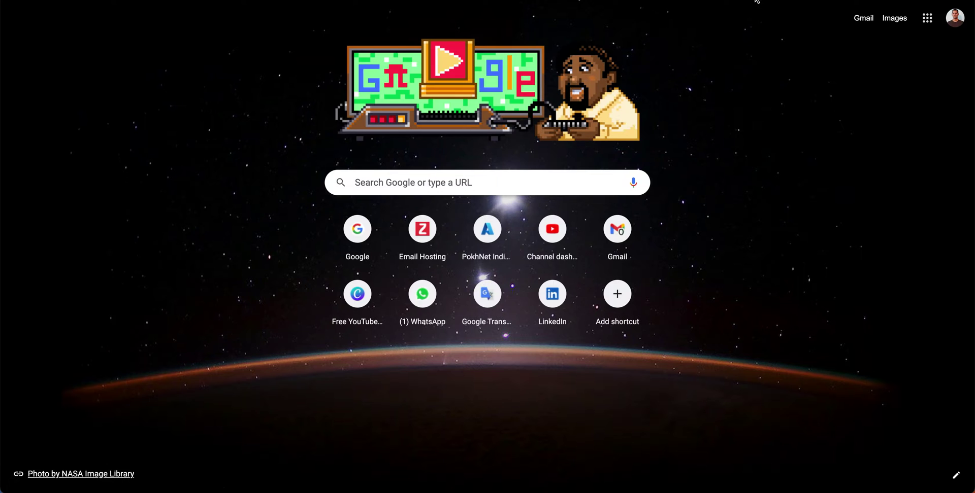
key("Return")
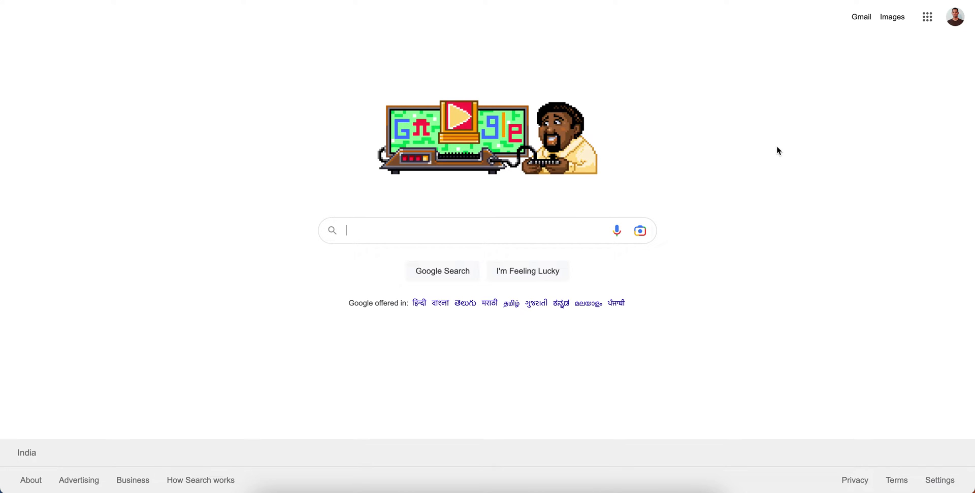
- Search 'outlook for android', open Outlook's Google Play page, and copy its URL
type("o")
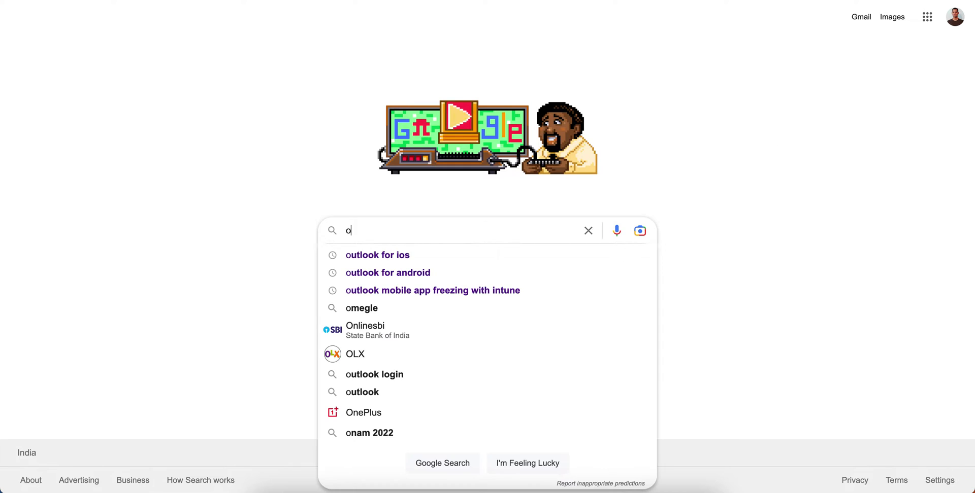
type("utl")
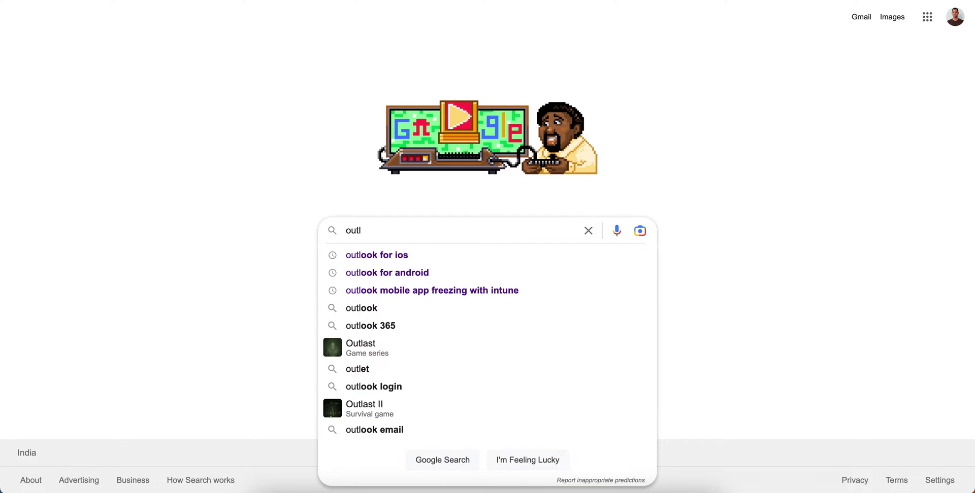
key("BackSpace")
key("BackSpace")
key("BackSpace")
type("out")
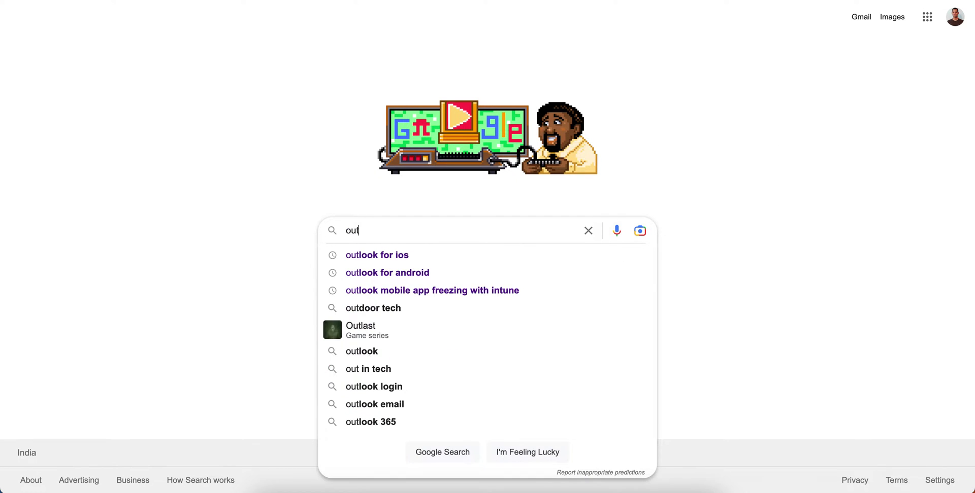
key("Down")
key("Down")
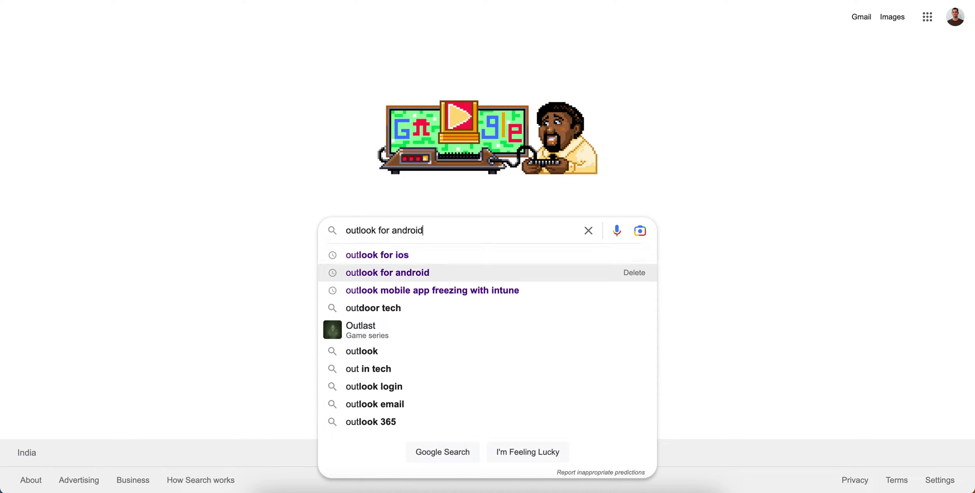
key("Return")
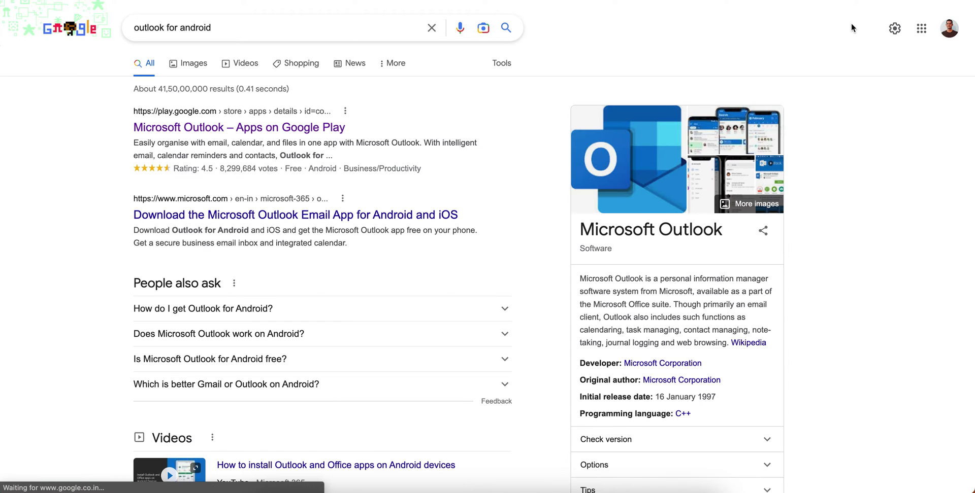
left_click(276, 130)
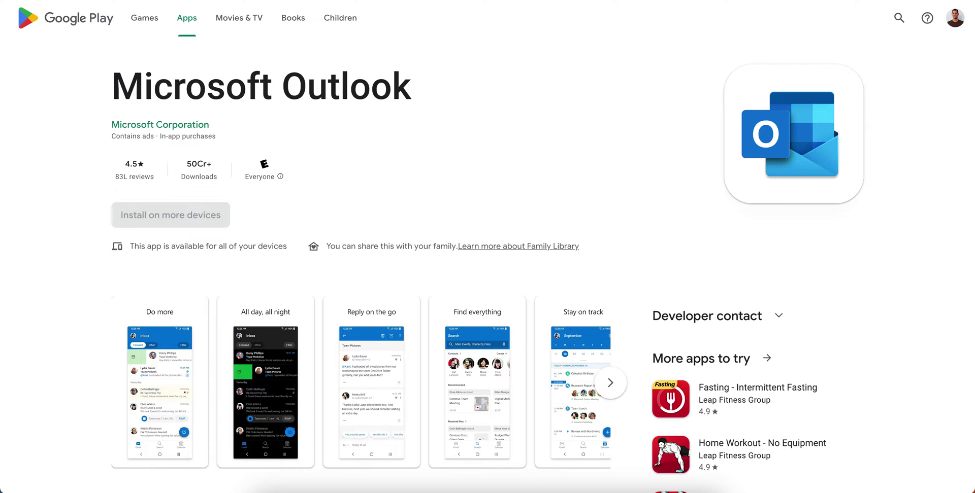
right_click(457, 1)
left_click(486, 65)
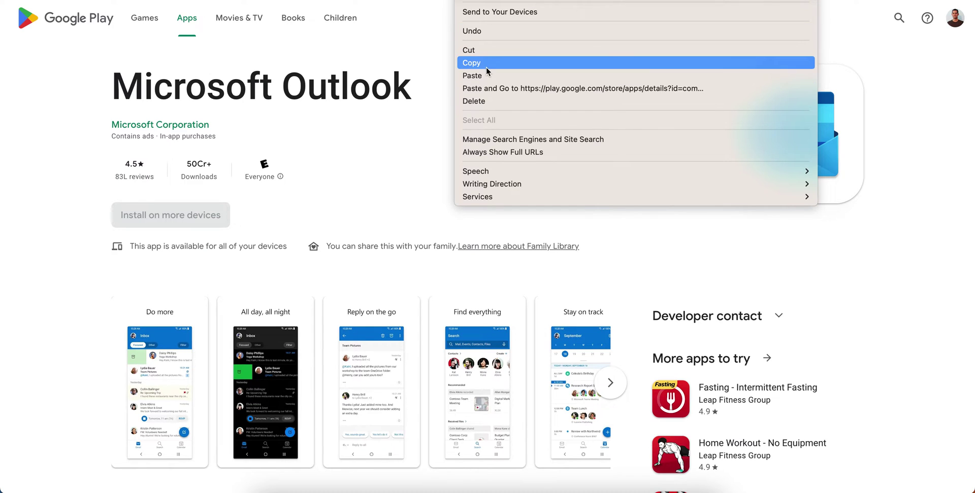
- Paste the Outlook Google Play link onto the 'tt' page and select its id= part
left_click(555, 484)
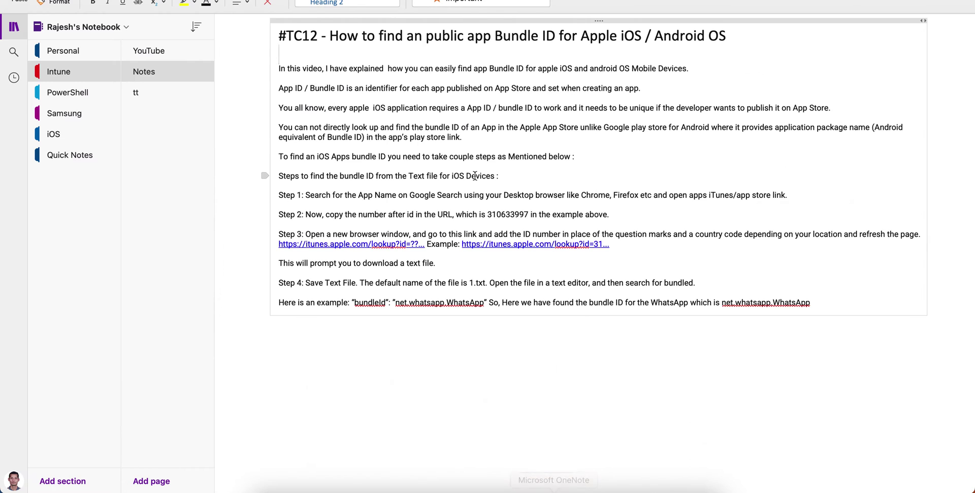
left_click(154, 90)
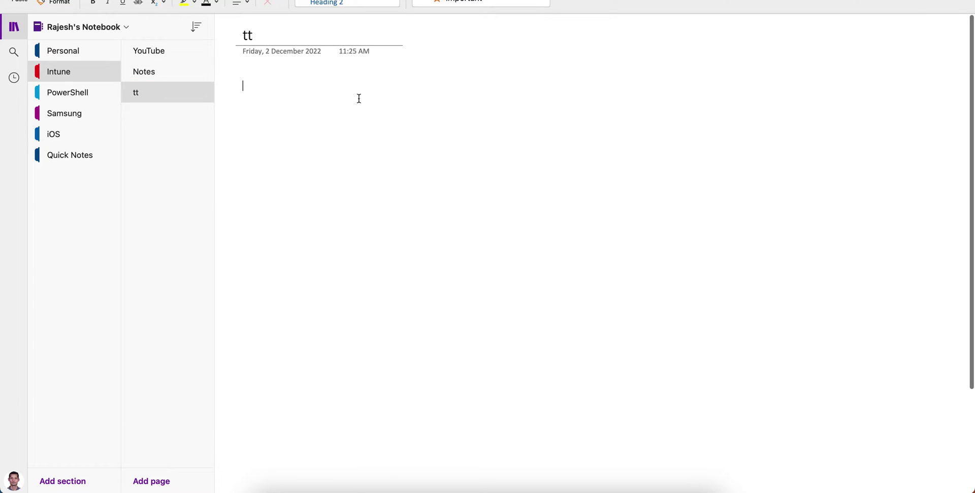
key("super+v")
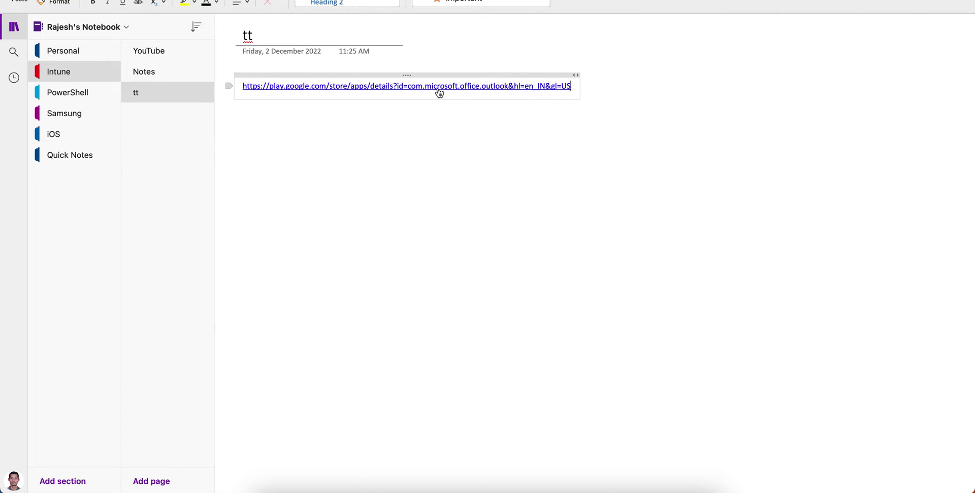
left_click_drag(399, 90, 508, 91)
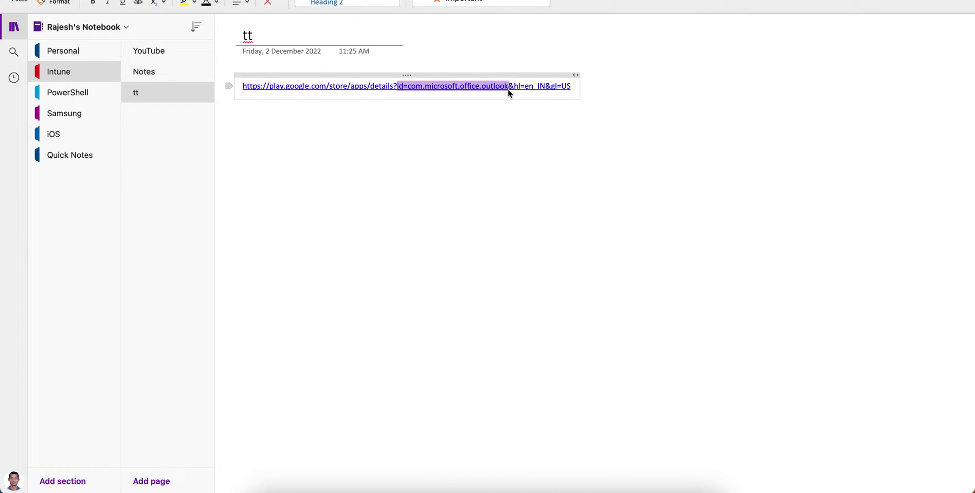
left_click(571, 87)
- Paste the app ID below the link with the label 'Outlook Android App Bundle ID/ App ID :' above it
key("Return")
key("super+v")
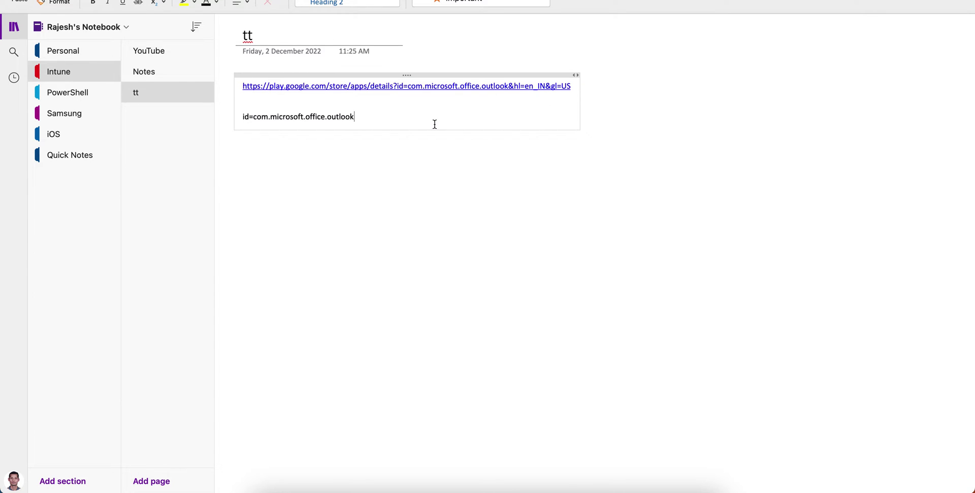
key("Return")
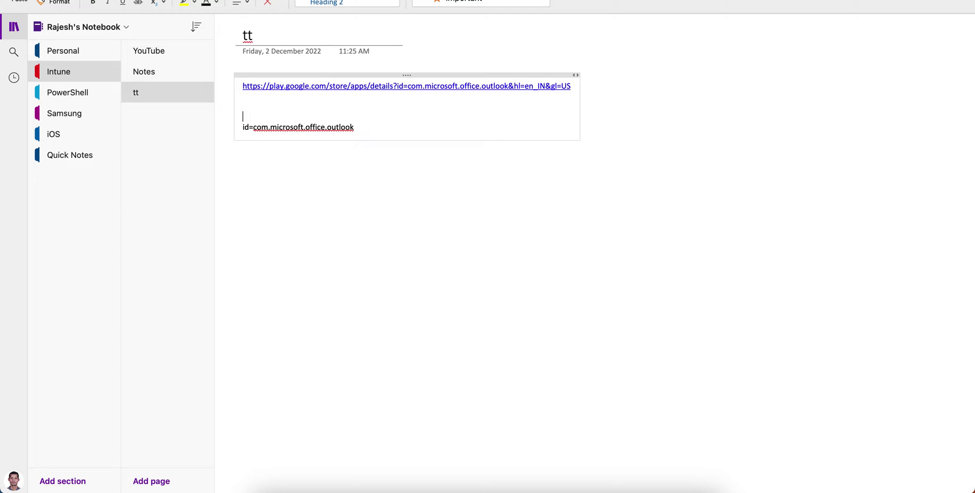
type("Outlook Android App Bundle ID/ App ID :")
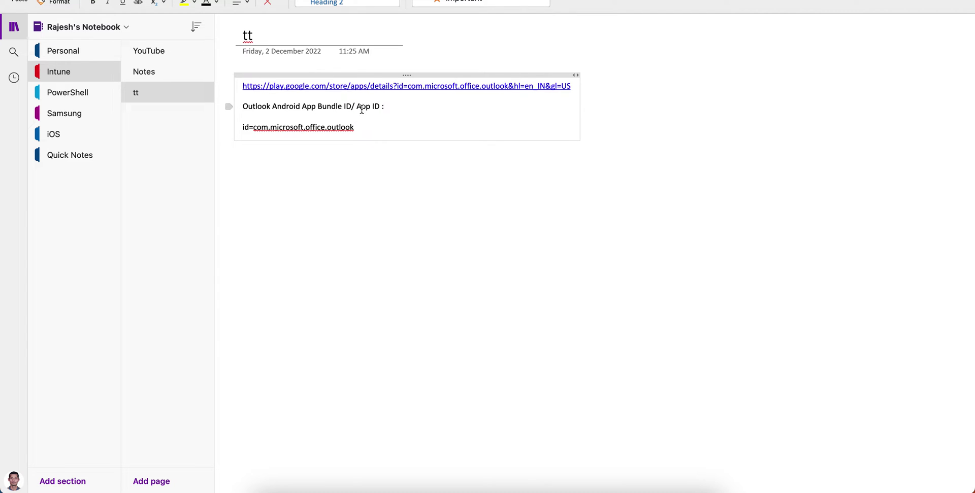
key("Up")
key("Return")
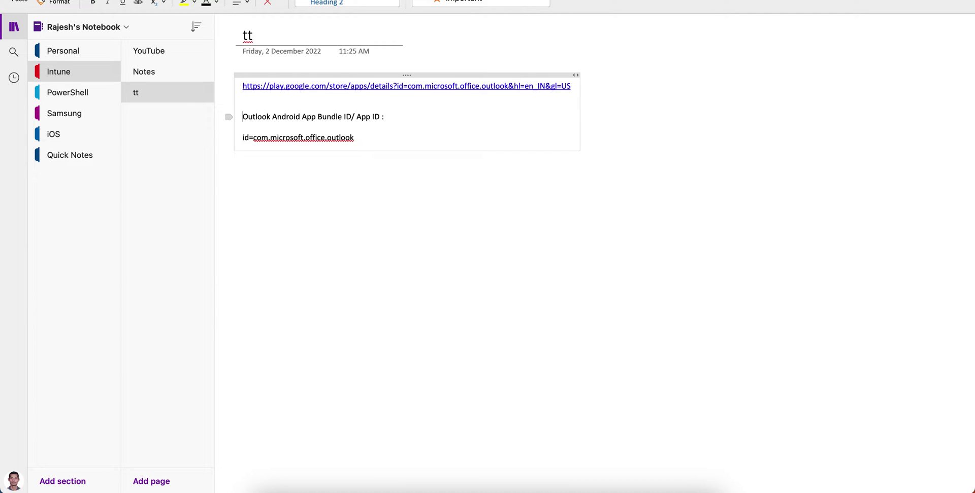
left_click(381, 129)
- Remove the id= prefix and make com.microsoft.office.outlook bold
left_click_drag(358, 138, 253, 138)
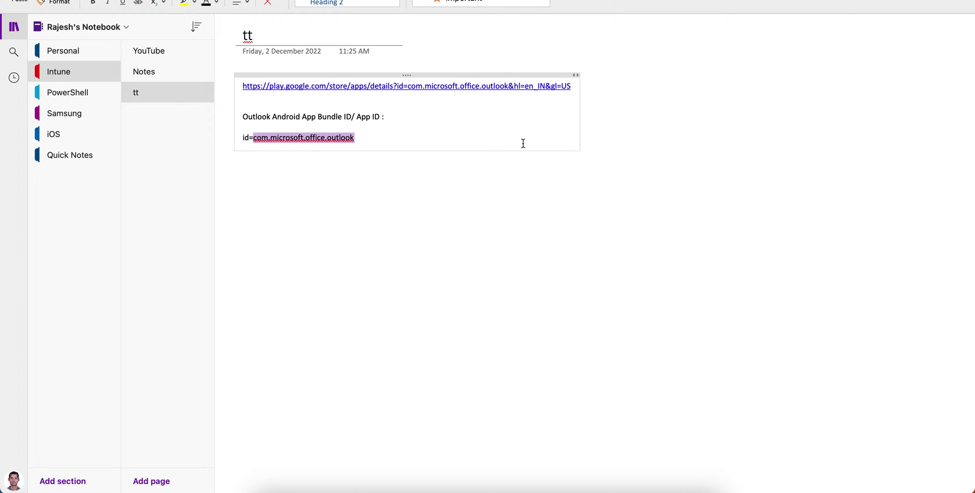
left_click(395, 139)
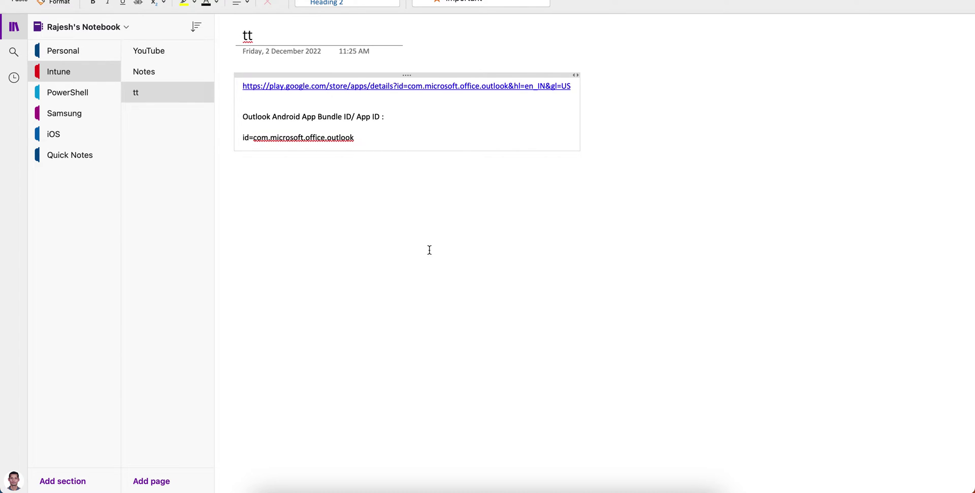
left_click_drag(357, 137, 252, 138)
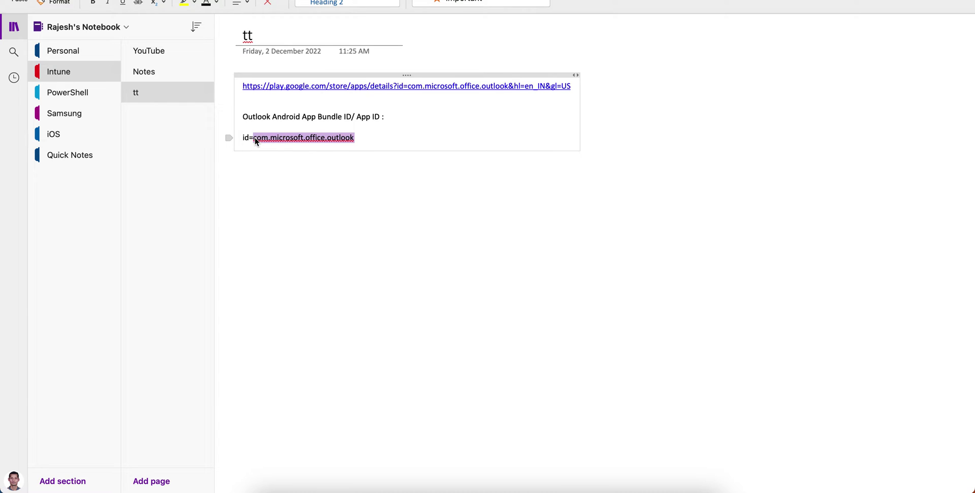
left_click(255, 138)
key("BackSpace")
key("BackSpace")
key("BackSpace")
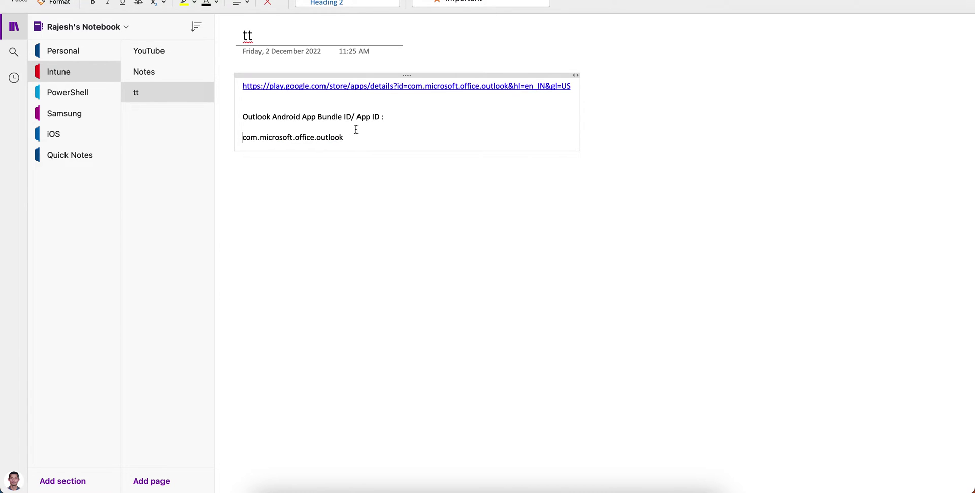
left_click_drag(357, 137, 234, 137)
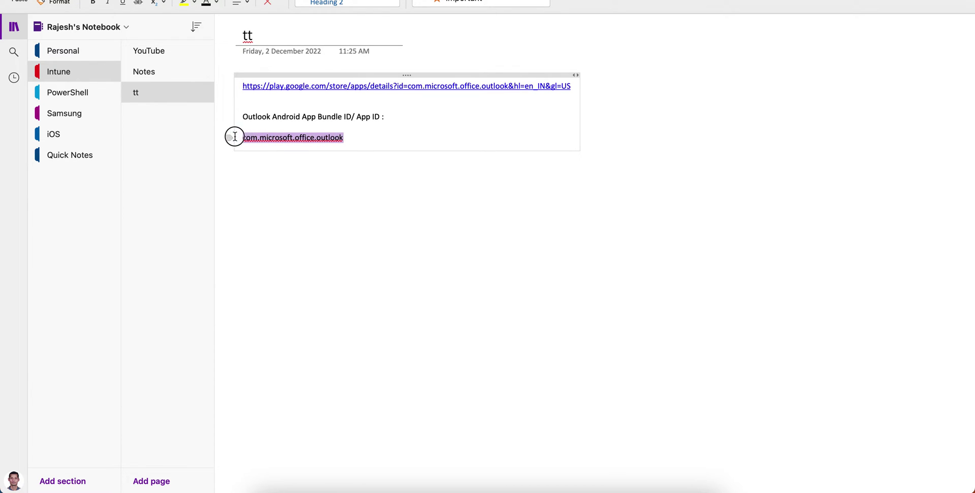
key("super+b")
left_click(380, 130)
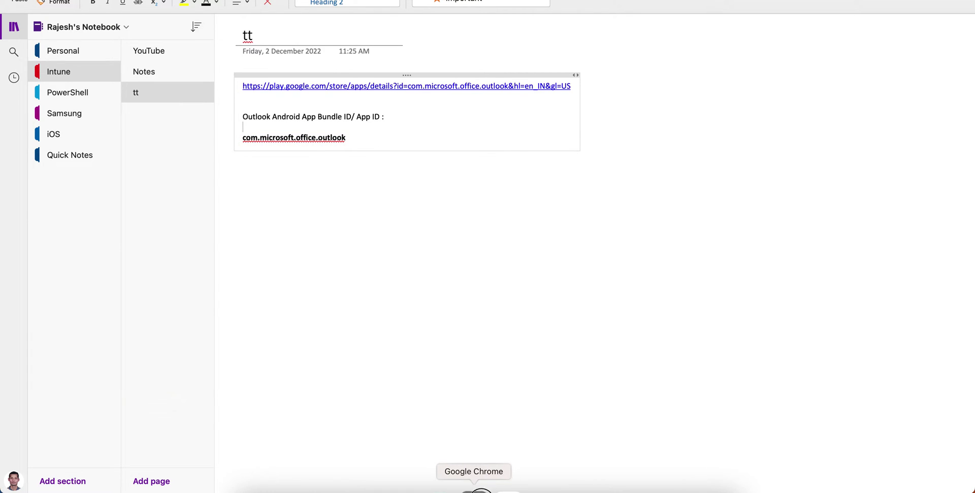
left_click(474, 483)
- Search 'facebook for android', open Facebook's Google Play page, and copy its URL
key("super+bracketleft")
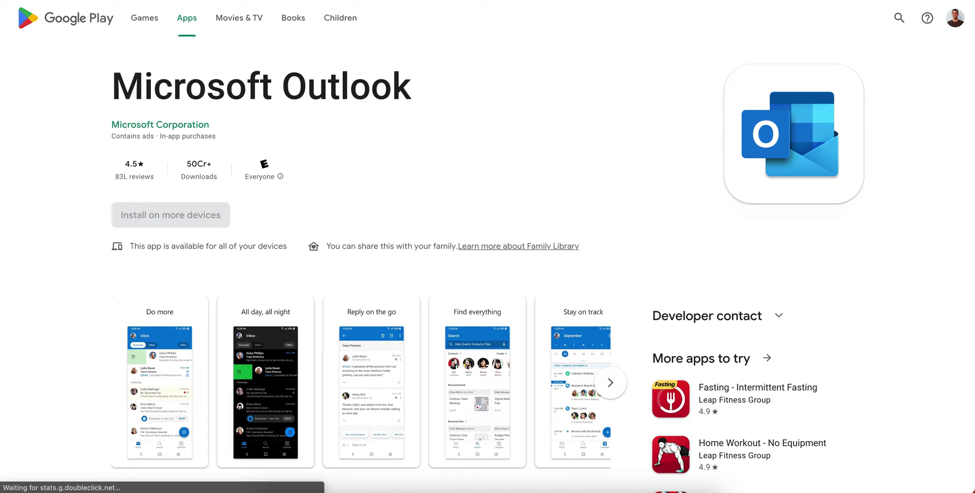
double_click(162, 29)
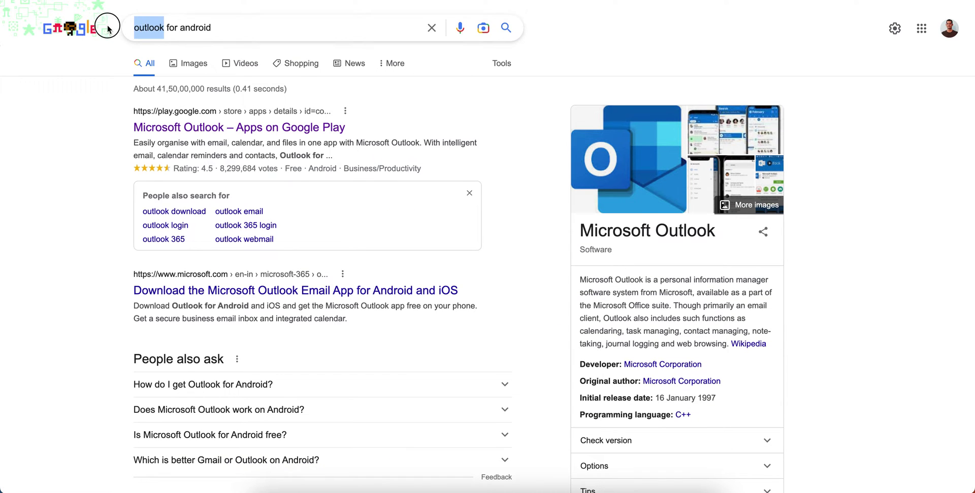
type("face")
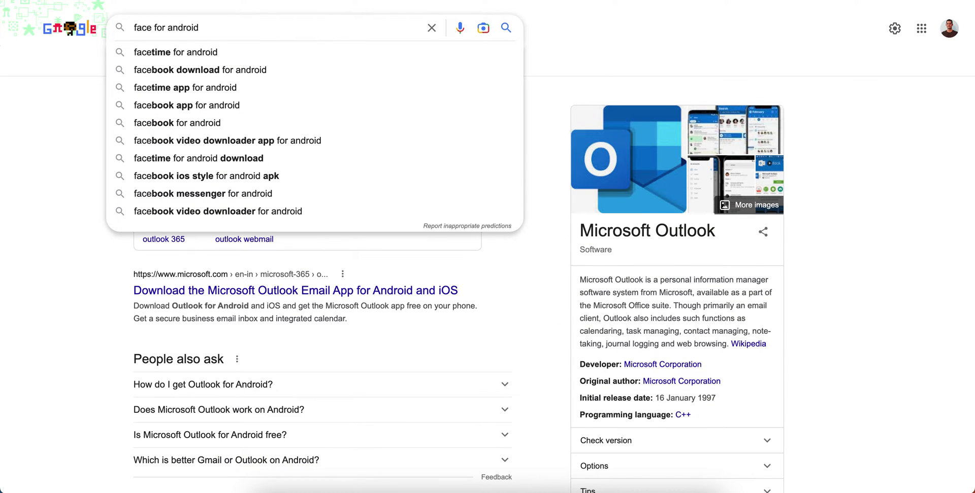
type("book")
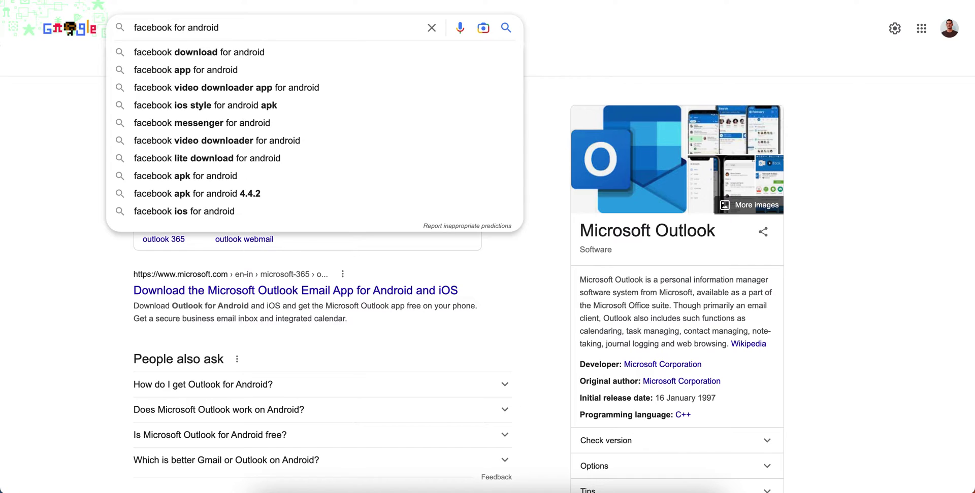
key("Return")
left_click(264, 128)
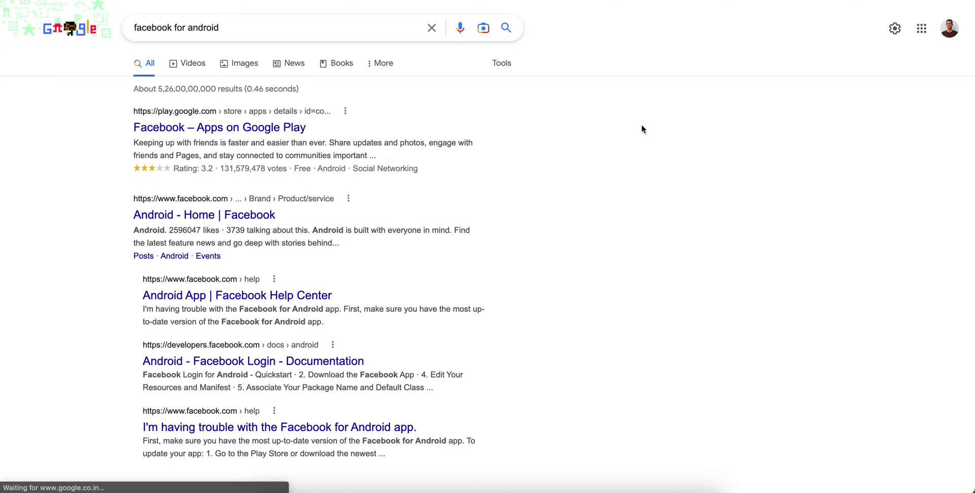
right_click(447, 1)
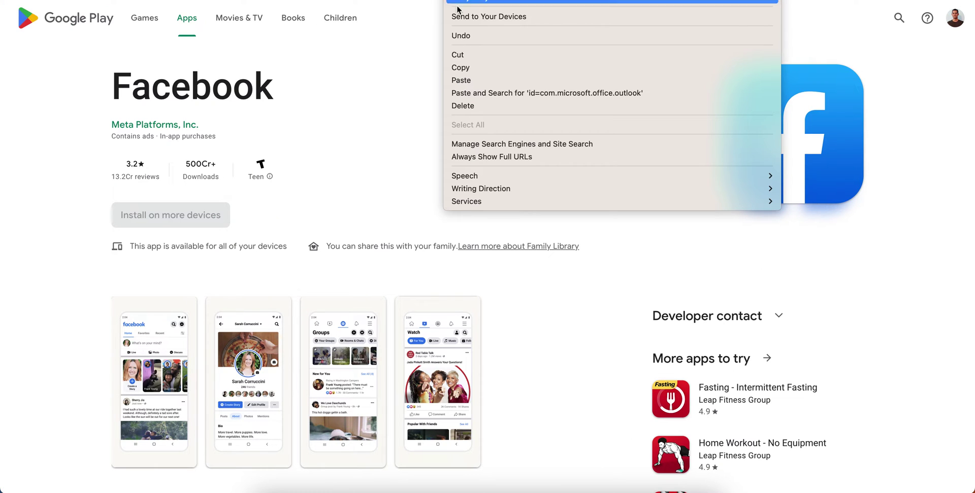
left_click(474, 69)
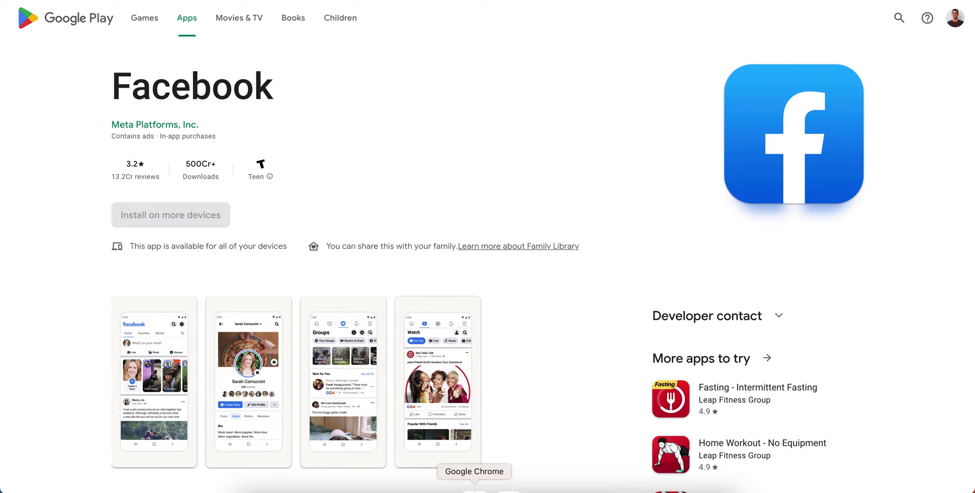
- Paste the Facebook Play Store link on the tt page and select its bundle ID
left_click(555, 488)
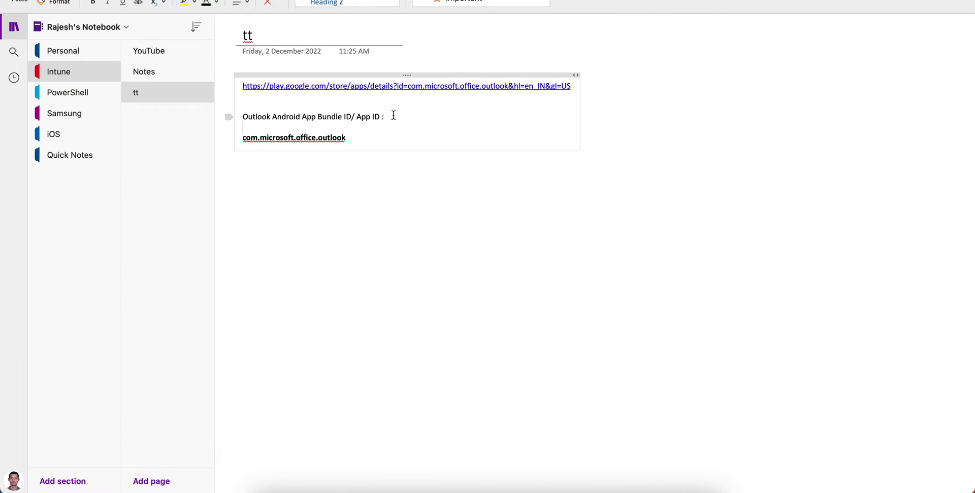
key("Return")
key("Return")
key("super+v")
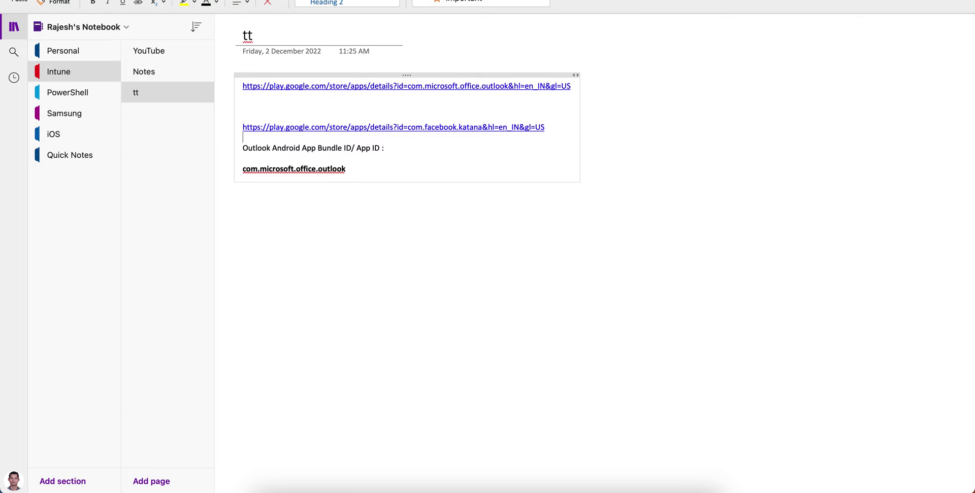
- Place com.facebook.katana in bold beneath com.microsoft.office.outlook and tidy the surrounding lines
key("Return")
left_click_drag(408, 128, 484, 134)
left_click(376, 178)
key("Return")
key("Return")
key("ctrl+v")
left_click(344, 203)
left_click_drag(343, 204, 214, 209)
key("super+b")
left_click(345, 209)
key("Return")
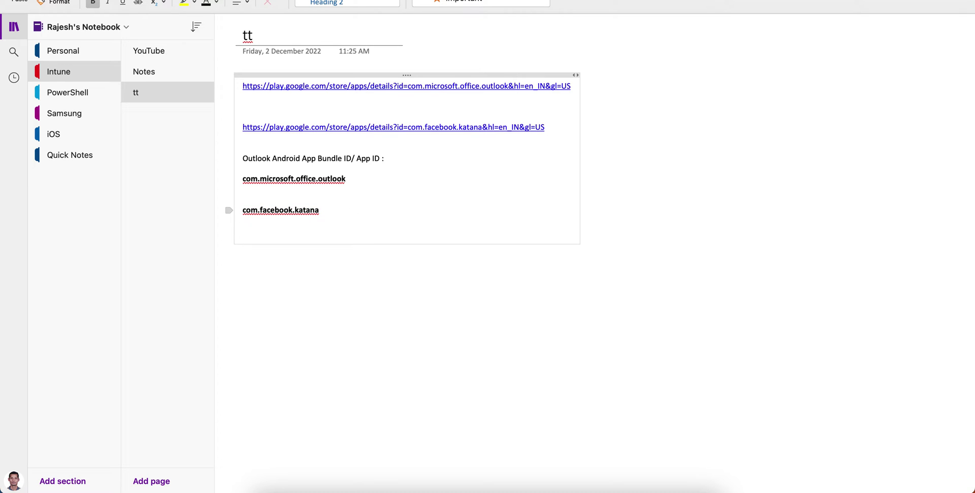
key("BackSpace")
key("BackSpace")
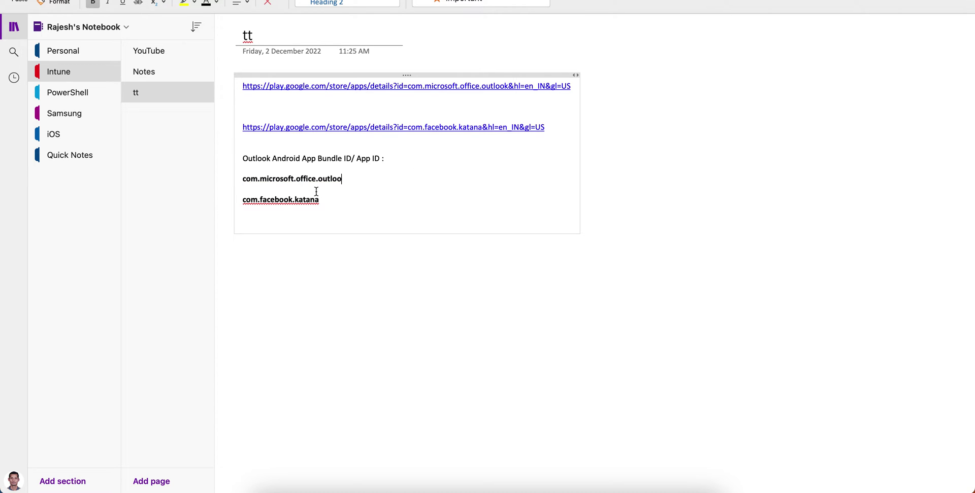
type("k")
key("Return")
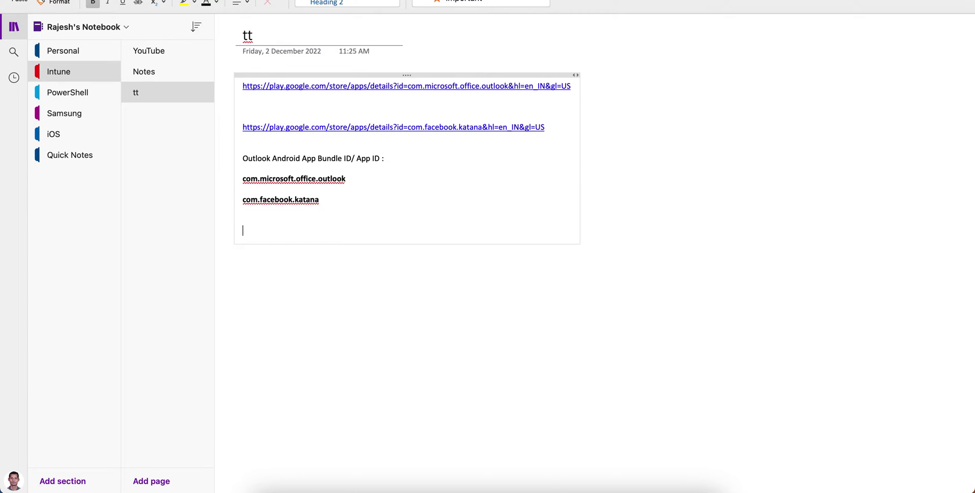
left_click(476, 487)
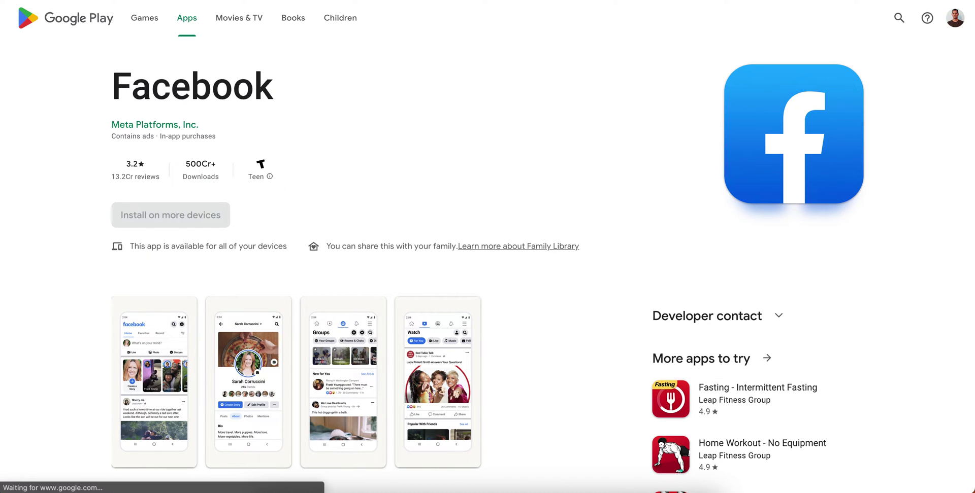
- Search 'outlook for ios', open Outlook's App Store page, and copy its URL
left_click(370, 230)
type("outlo")
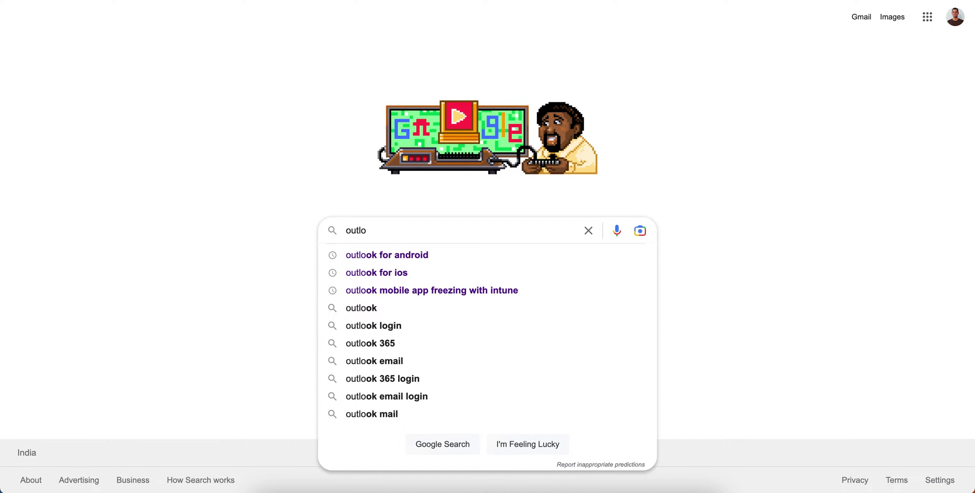
left_click(424, 274)
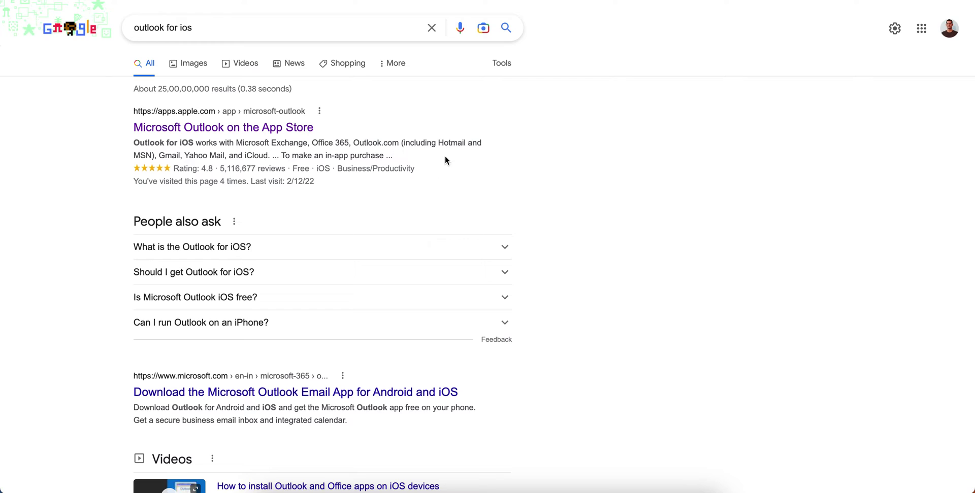
left_click(283, 129)
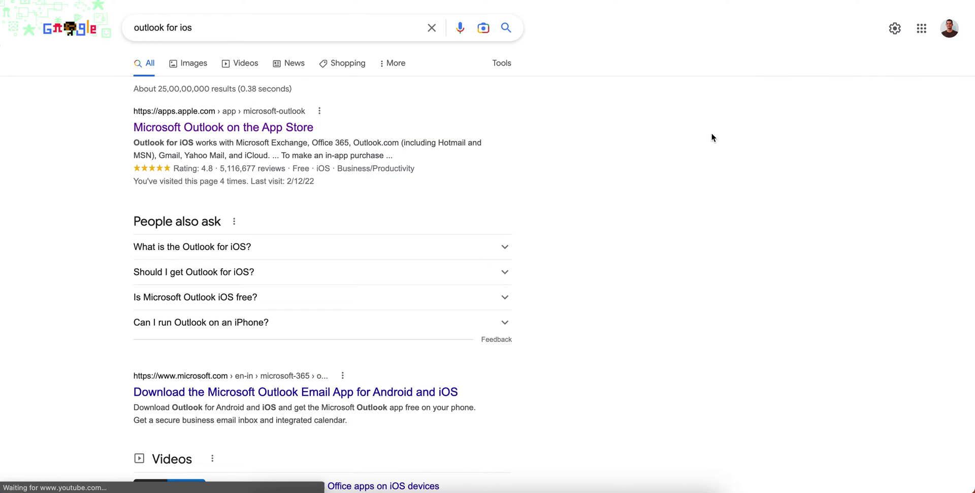
right_click(399, 1)
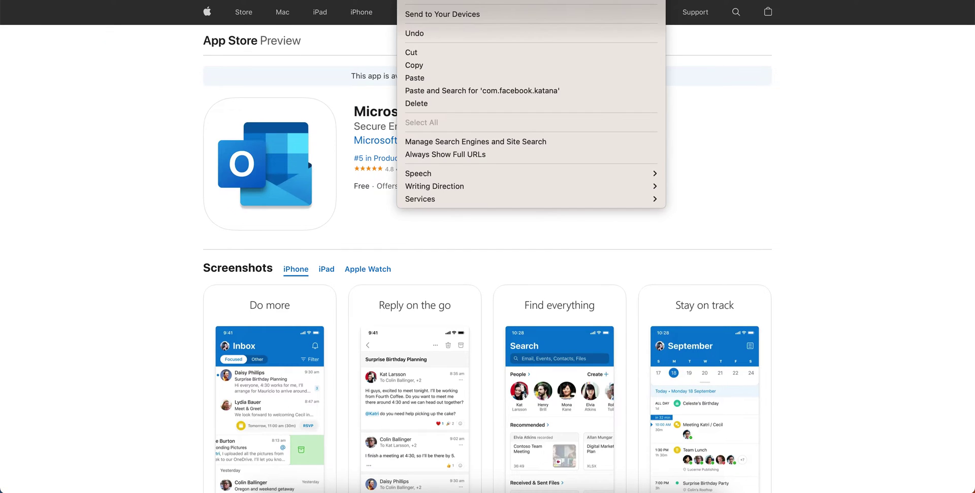
left_click(427, 67)
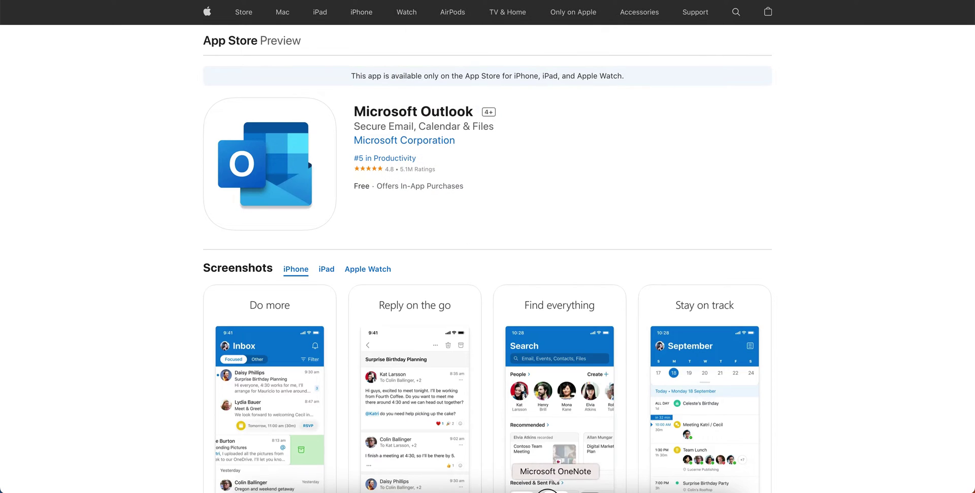
left_click(553, 489)
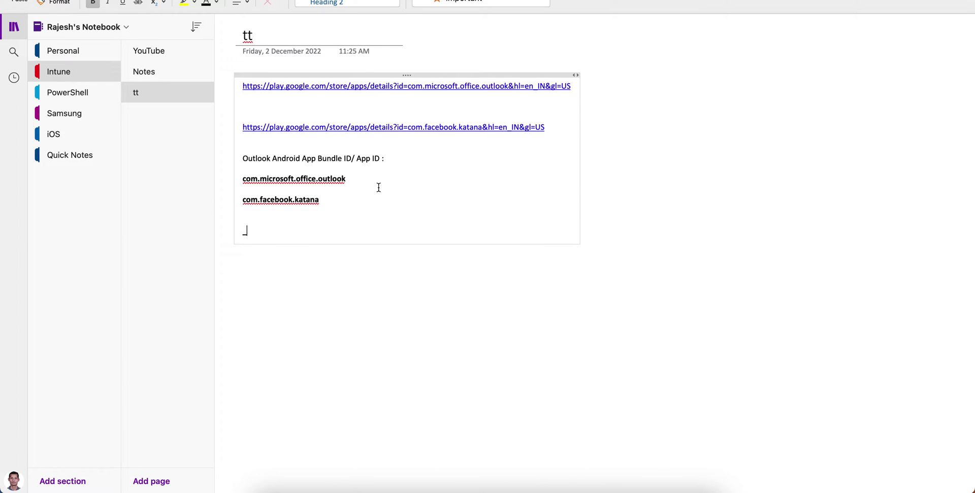
- Paste the Outlook App Store link below the divider with app ID 951937596 underneath
key("Return")
key("Return")
key("super+v")
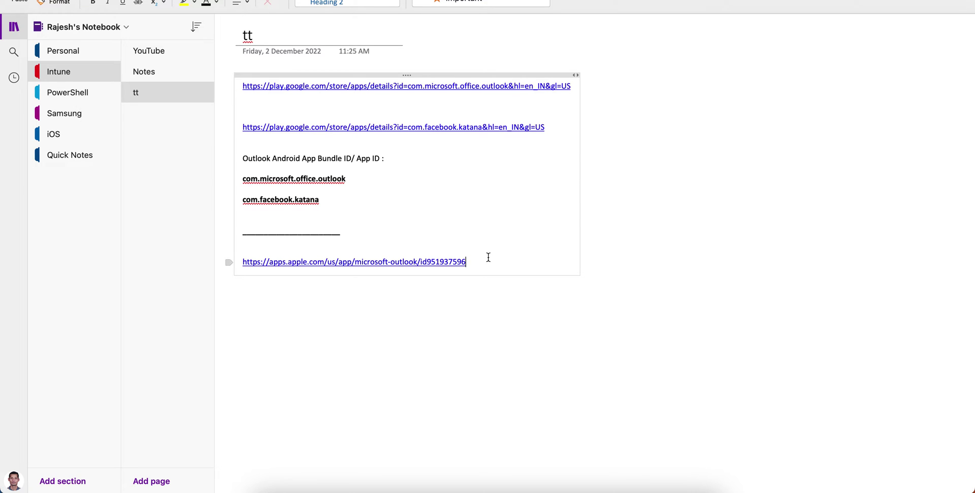
left_click_drag(472, 263, 429, 261)
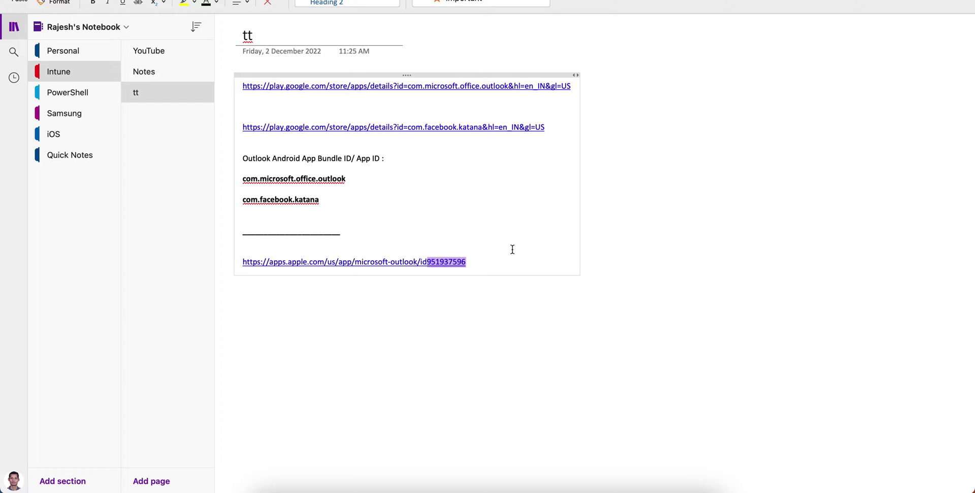
key("super+c")
left_click(498, 262)
key("Return")
key("super+v")
- Add a bold Apple iOS heading and divider, and remove blank lines between the Play Store links
left_click(390, 244)
key("super+b")
type("App")
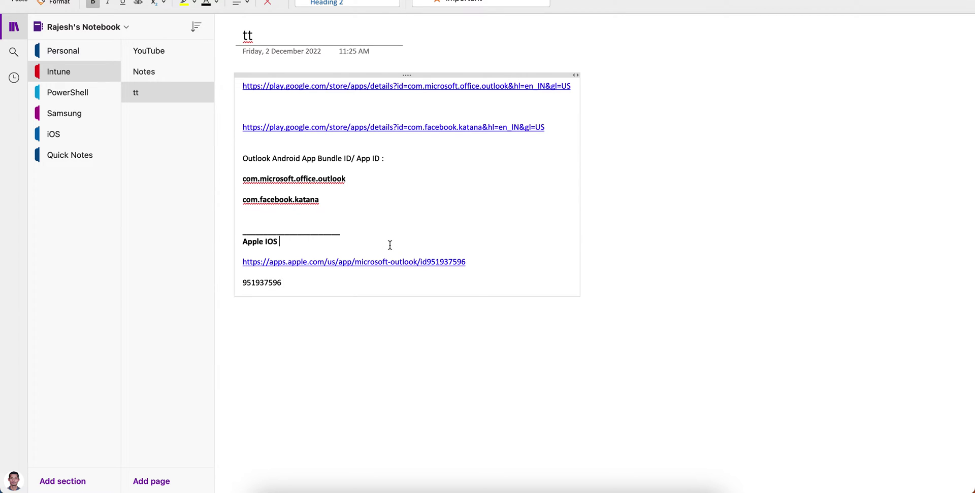
left_click(299, 148)
key("BackSpace")
left_click(311, 112)
key("BackSpace")
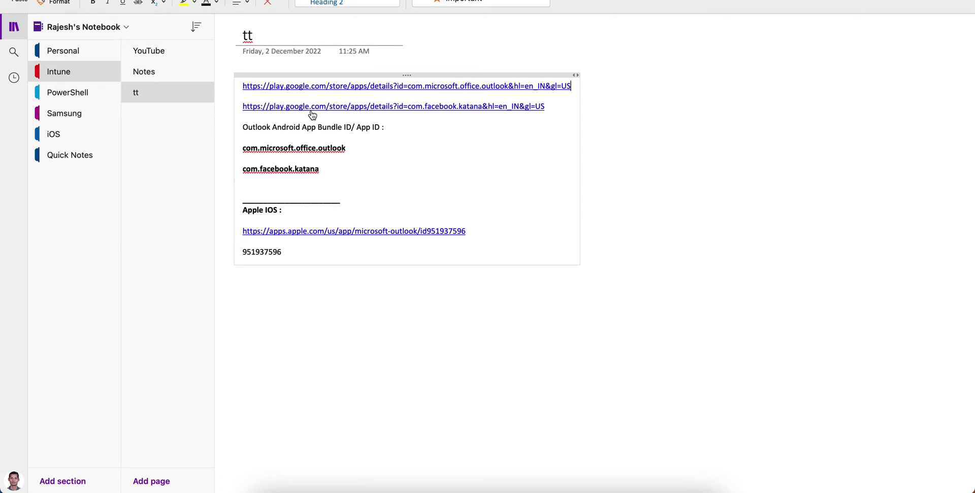
key("ctrl+b")
type("__")
key("Return")
- Add the bold label 'Outlook mobile for iOS :' above the App Store link
left_click_drag(283, 262, 241, 262)
left_click(315, 231)
key("ctrl+b")
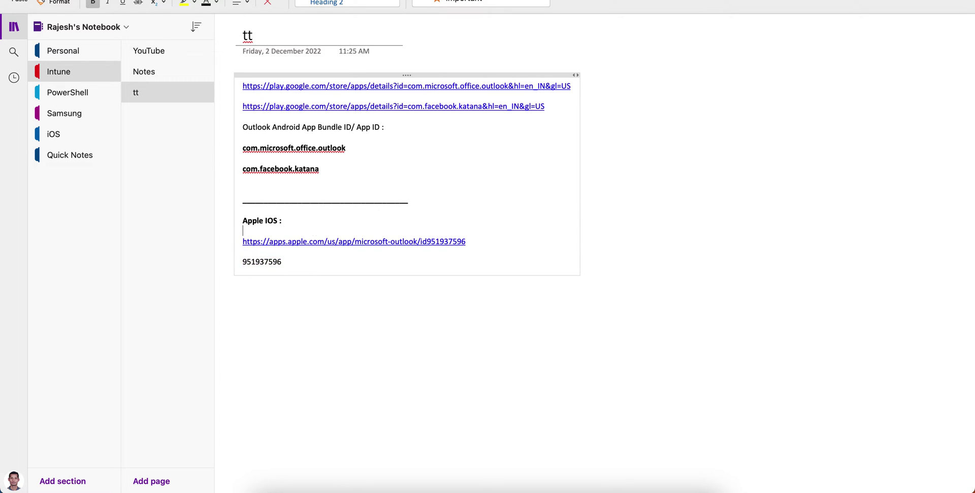
key("Return")
type("Outlook mobile for iOS :")
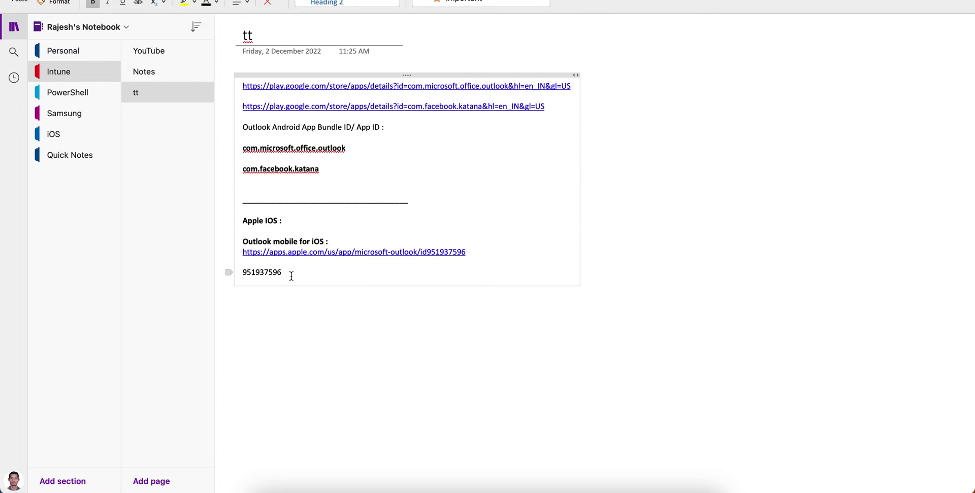
- Fix com.facebook.katana, put the two Android bundle IDs on consecutive lines, then open the Notes page
left_click(291, 274)
left_click(320, 166)
key("BackSpace")
type("a")
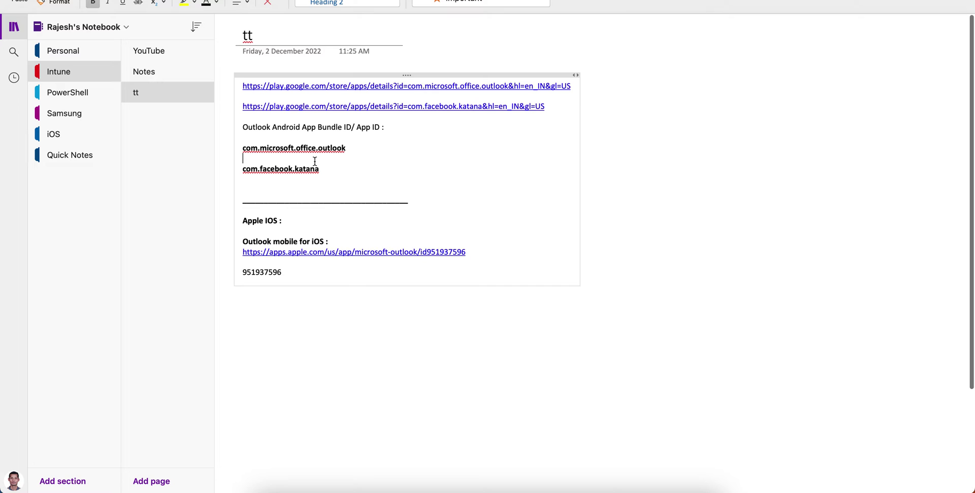
left_click(315, 159)
key("BackSpace")
left_click(331, 161)
key("Return")
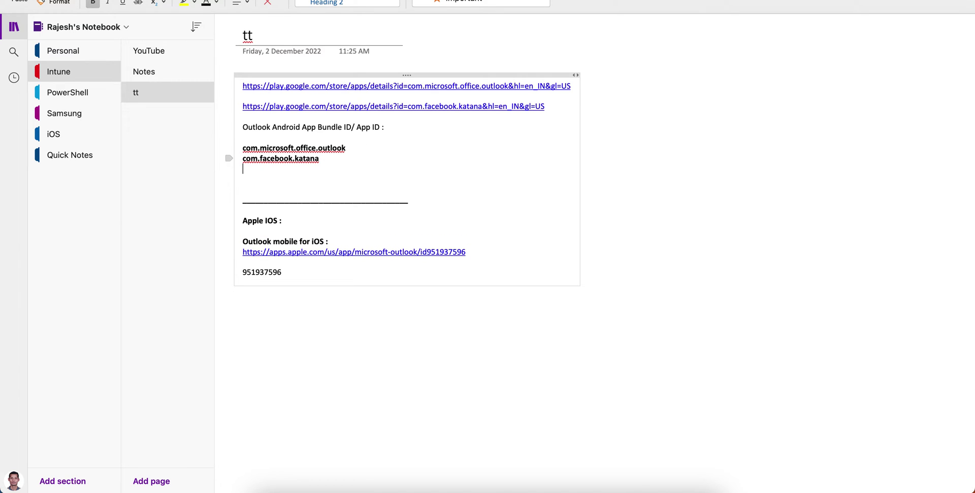
left_click_drag(296, 274, 237, 268)
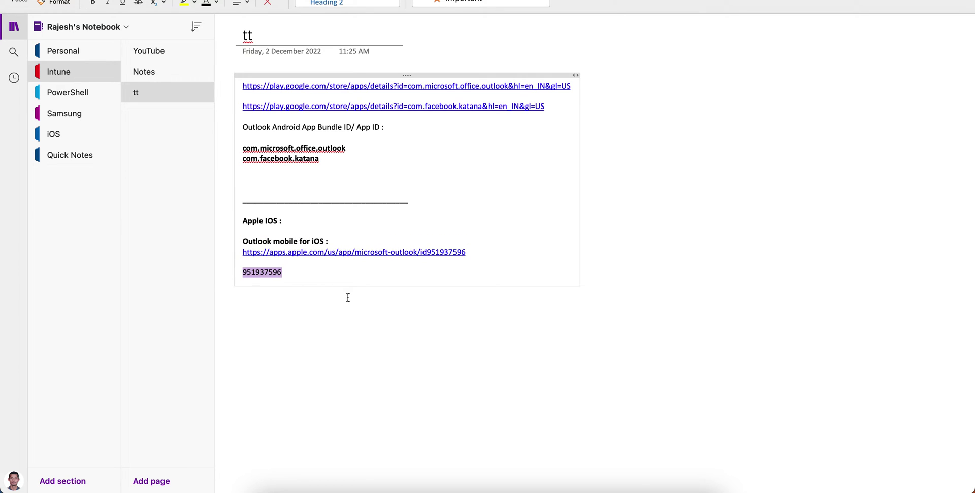
mouse_move(552, 490)
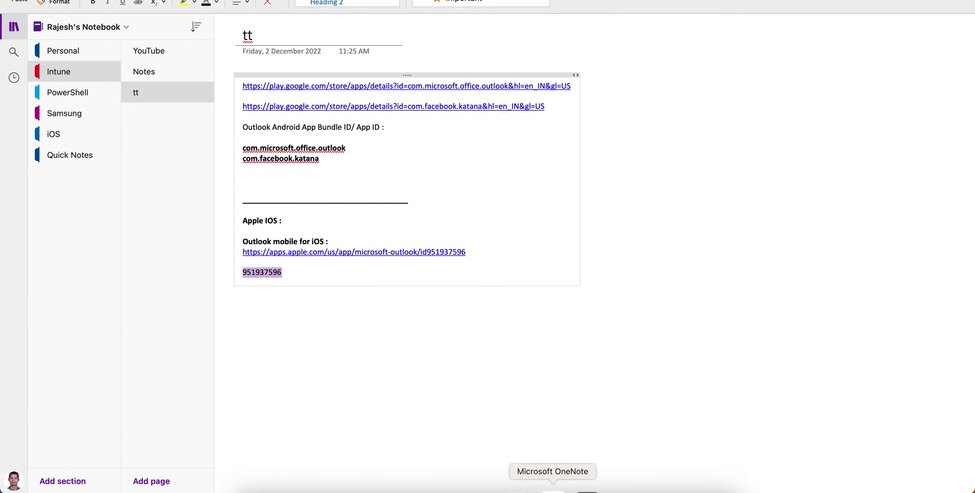
left_click(152, 68)
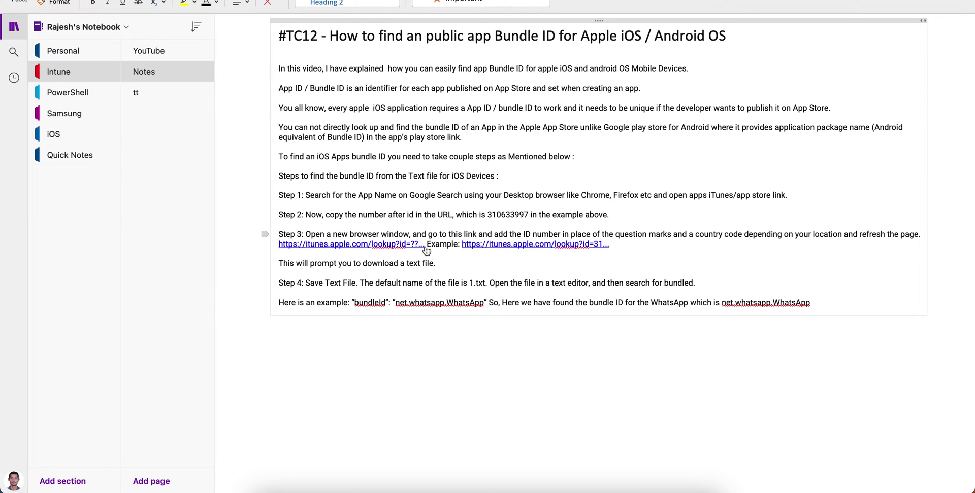
- Copy the example iTunes lookup link and paste it on the tt page below 951937596
left_click_drag(605, 244, 494, 246)
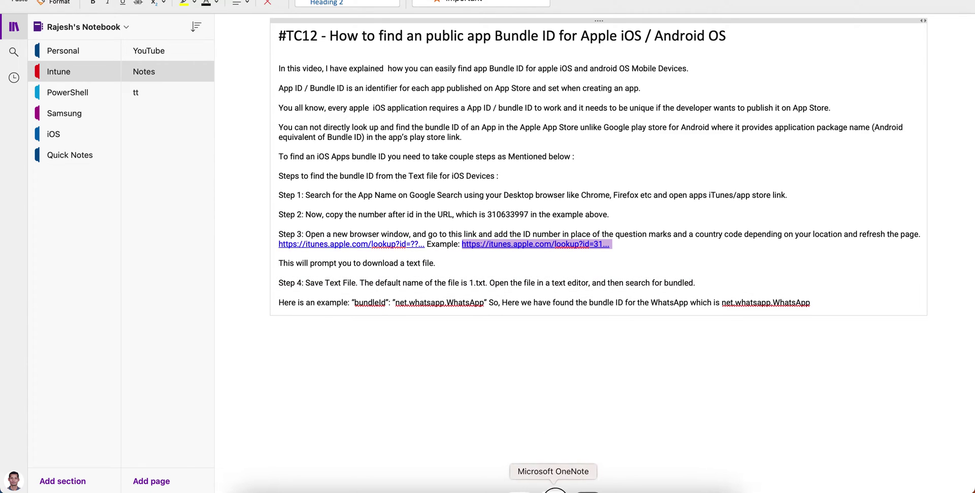
left_click(195, 97)
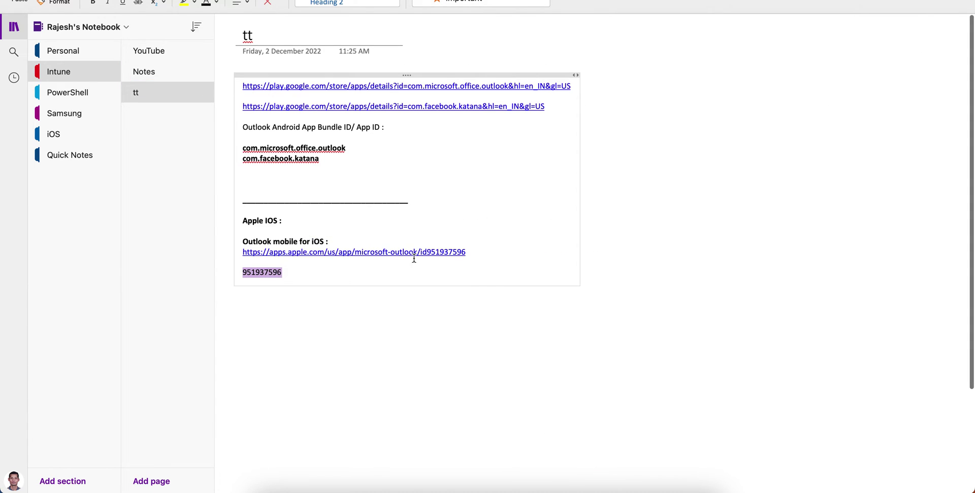
left_click(349, 275)
key("Return")
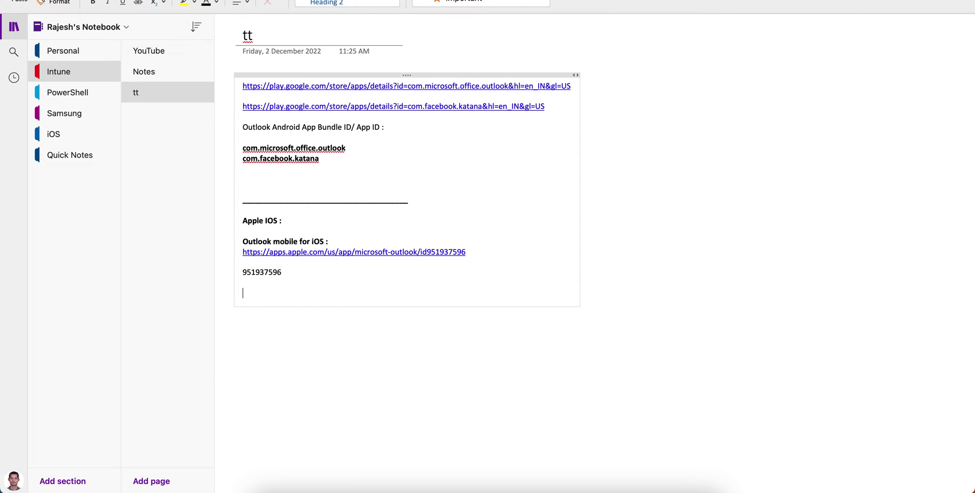
key("super+v")
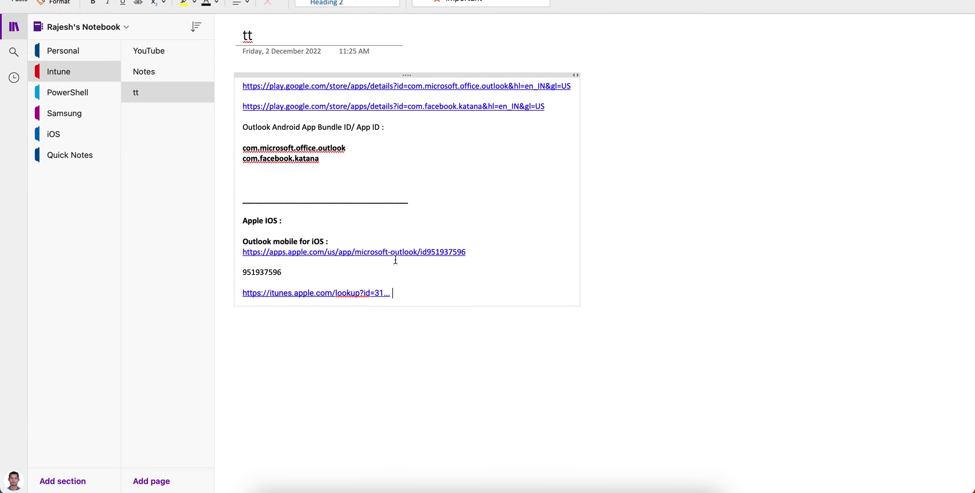
- Replace the link's example ID with 951937596 and select the completed lookup link
left_click_drag(471, 246, 251, 244)
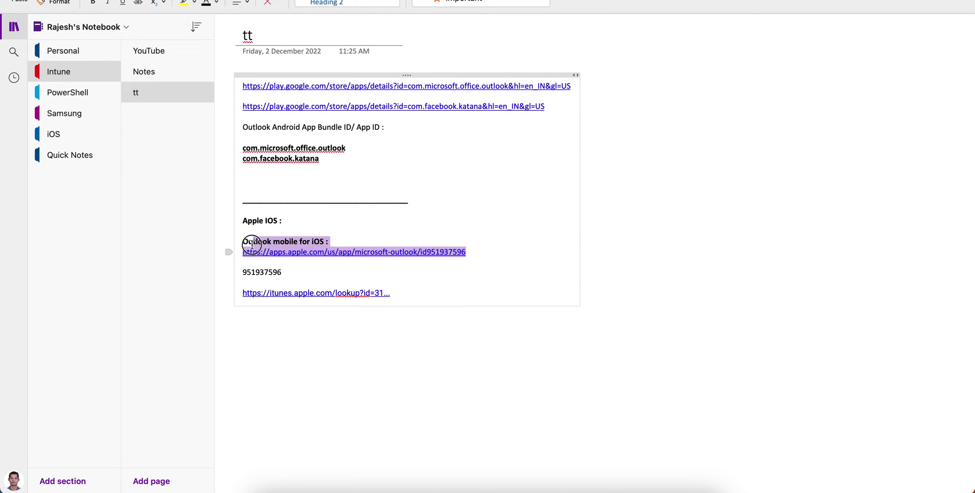
left_click(480, 253)
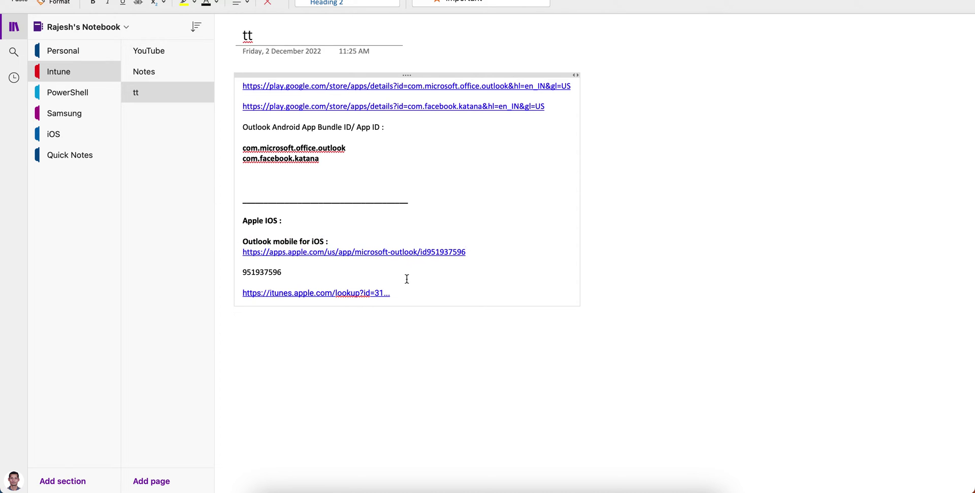
left_click_drag(285, 272, 227, 273)
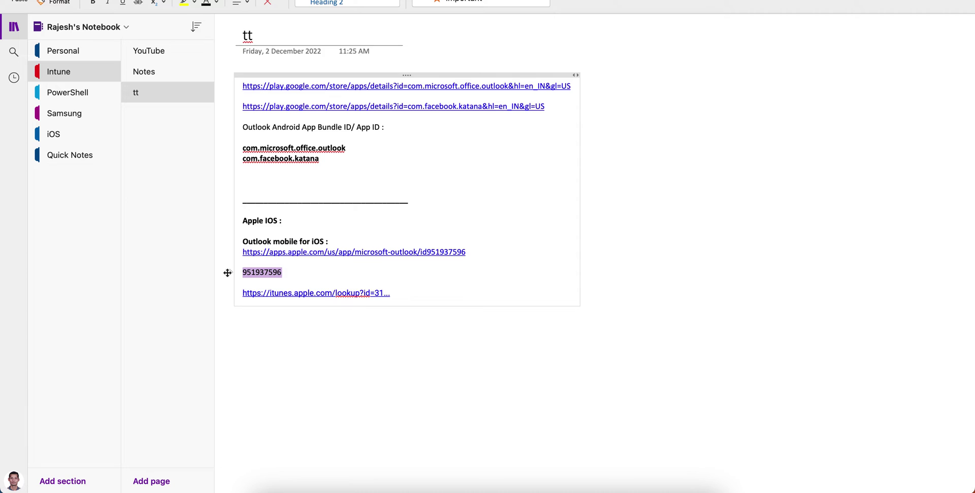
left_click(409, 299)
key("BackSpace")
key("BackSpace")
key("BackSpace")
key("BackSpace")
key("super+v")
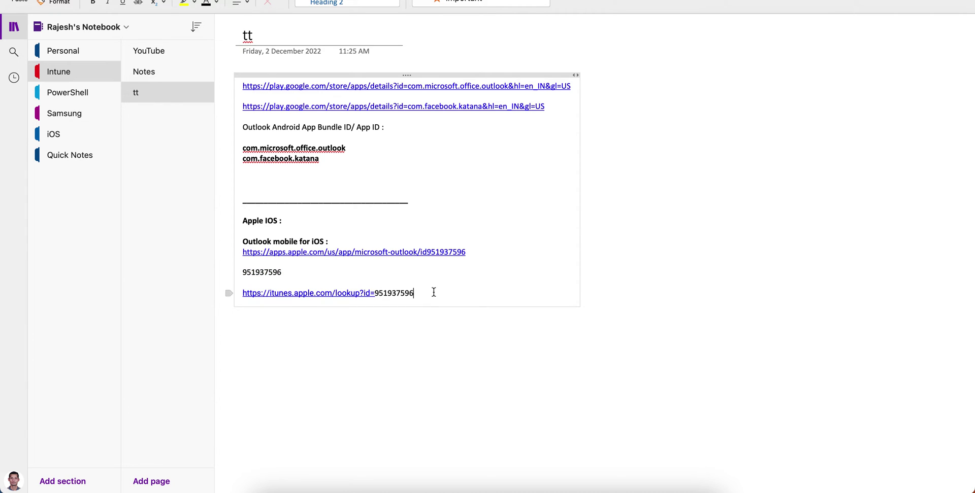
left_click_drag(433, 292, 260, 294)
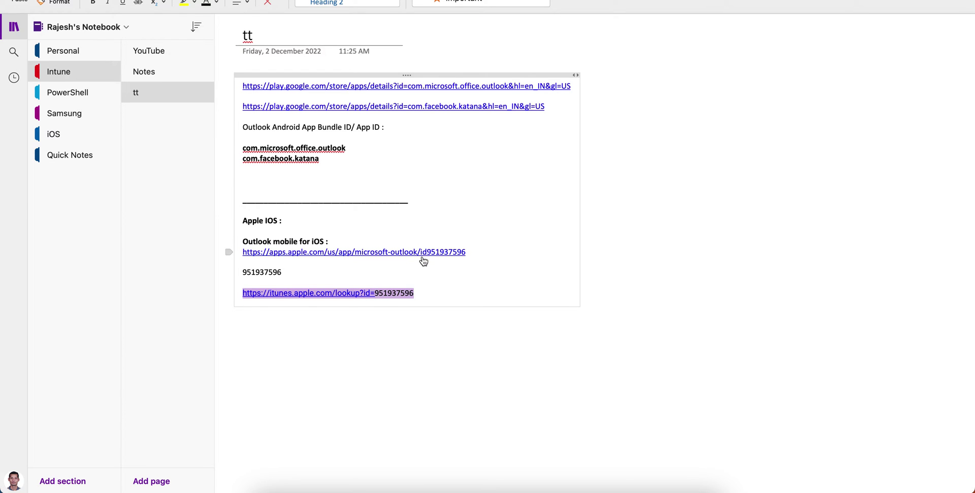
left_click(475, 487)
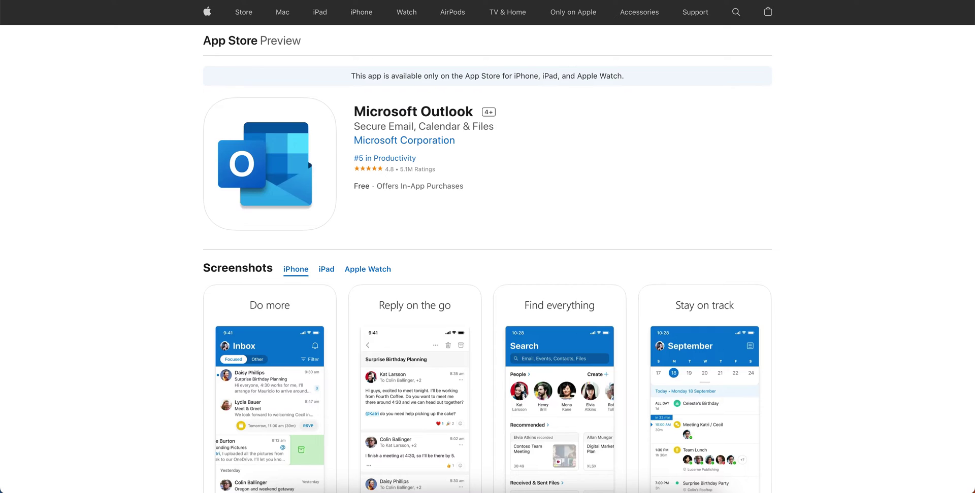
- Load itunes.apple.com/lookup?id=951937596 in a new Chrome tab to download 1.txt
key("super+t")
key("super+v")
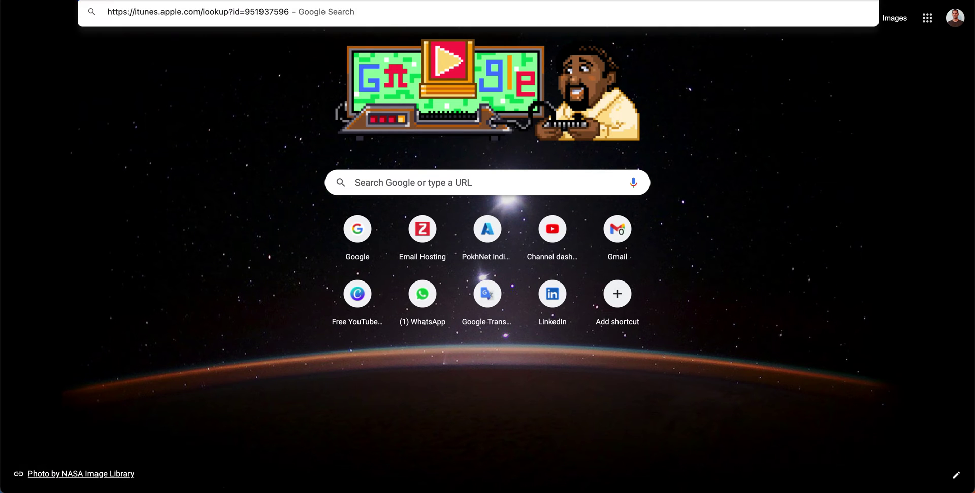
key("Return")
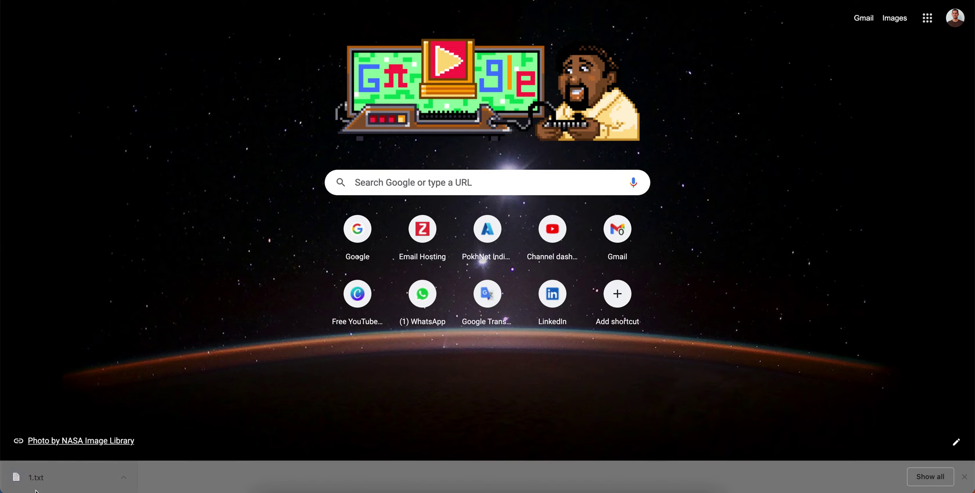
left_click(122, 477)
- Open the downloaded 1.txt from Finder in TextEdit and move and enlarge its window
left_click(165, 463)
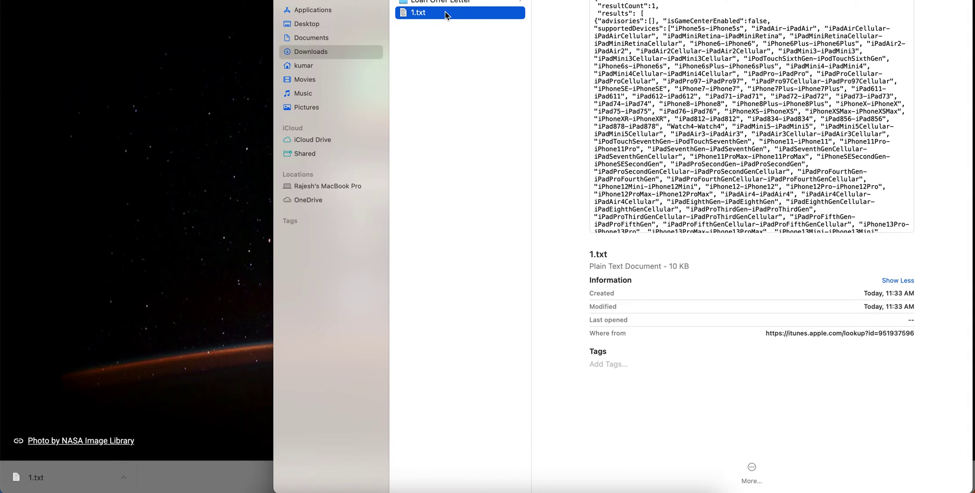
double_click(445, 13)
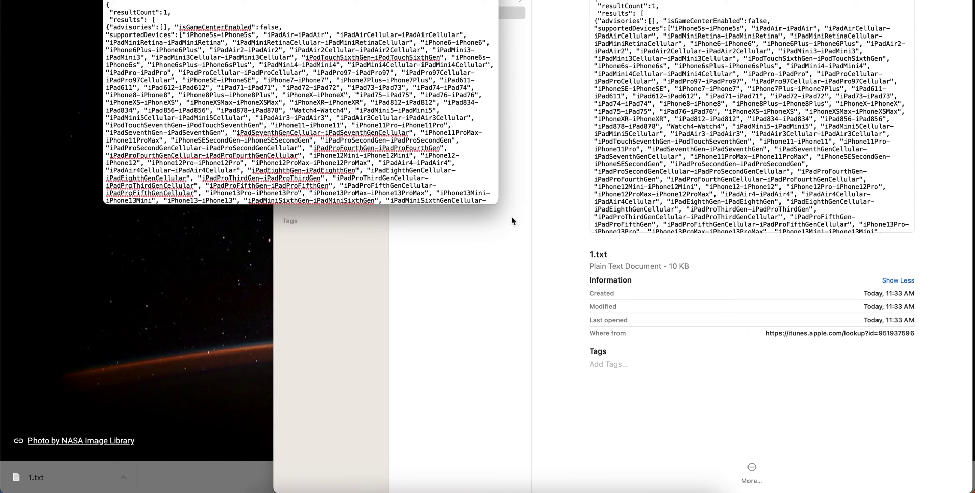
left_click_drag(343, 0, 499, 12)
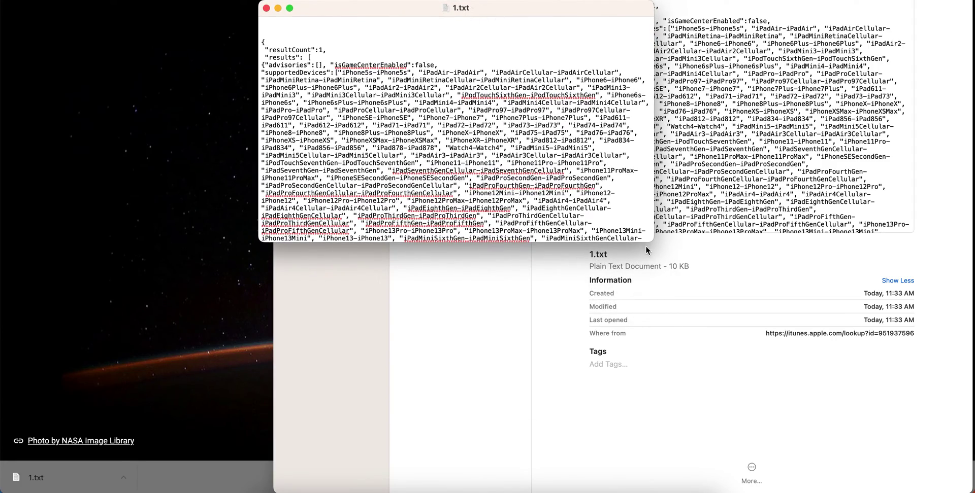
left_click_drag(653, 241, 967, 490)
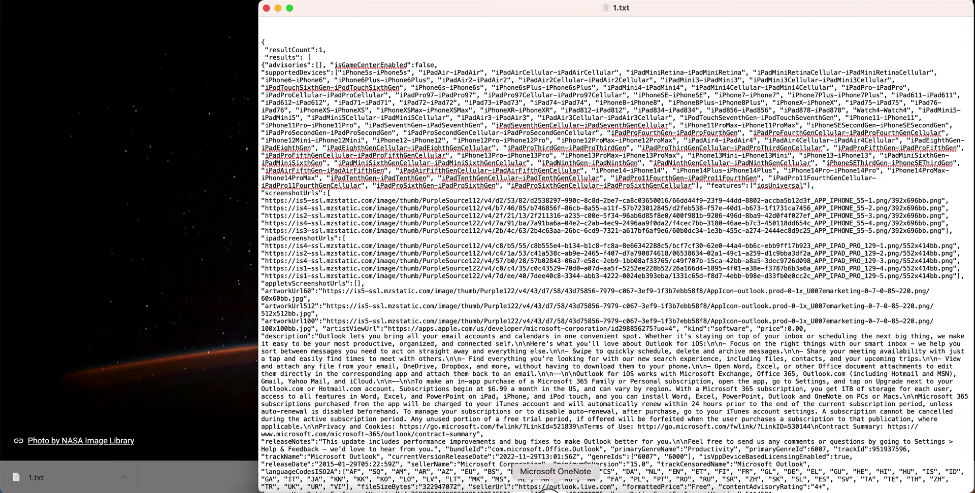
key("super+Tab")
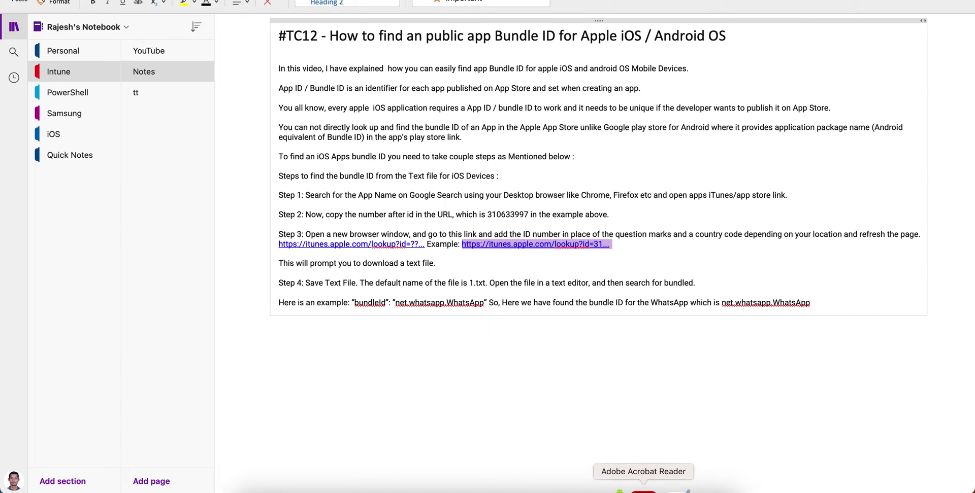
left_click(670, 483)
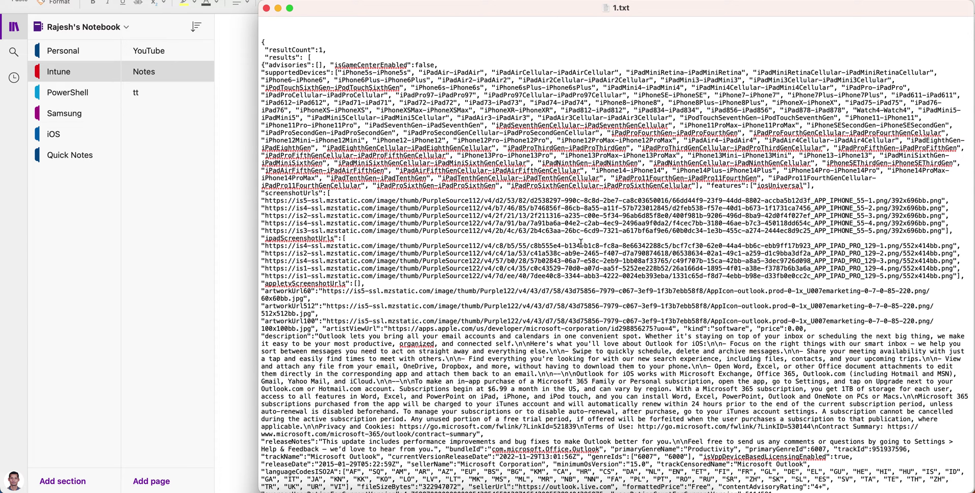
- Search 1.txt for 'bundle' and select the bundleId entry com.microsoft.Office.Outlook
key("cmd+f")
type("bundle")
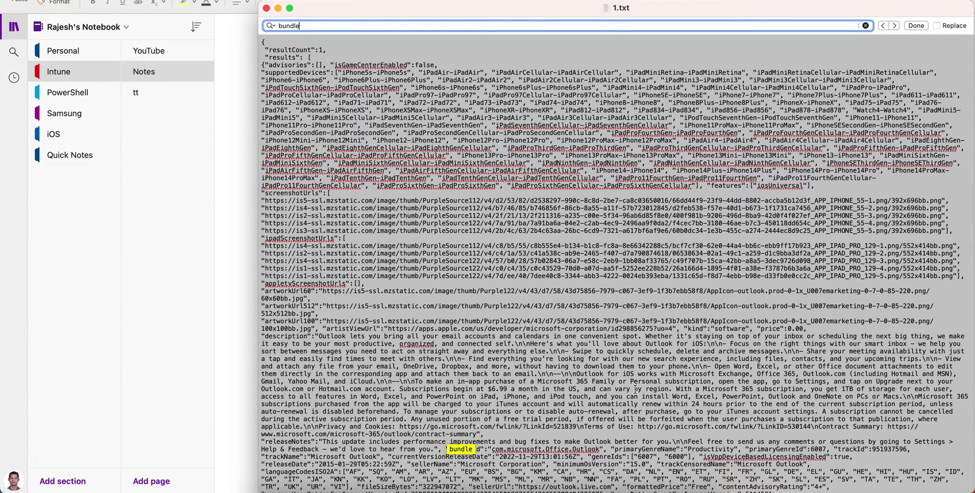
scroll(635, 390, "down", 3)
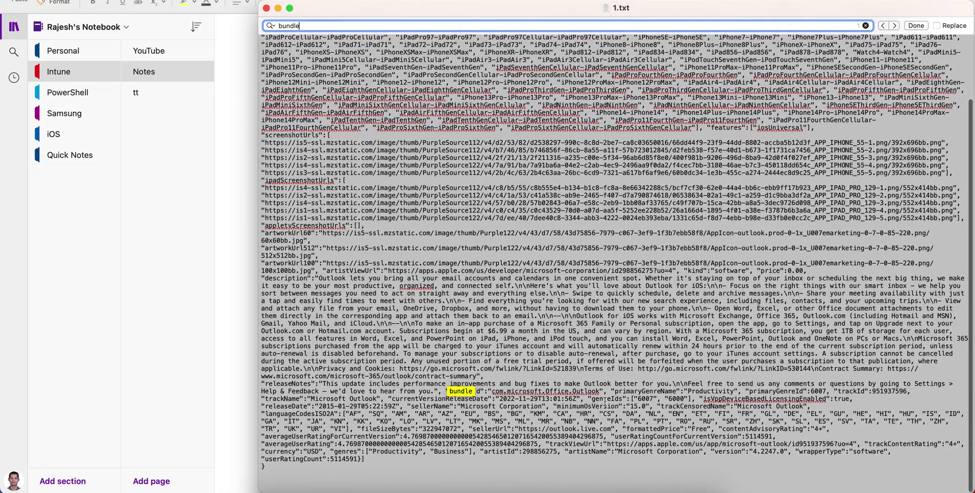
left_click(494, 391)
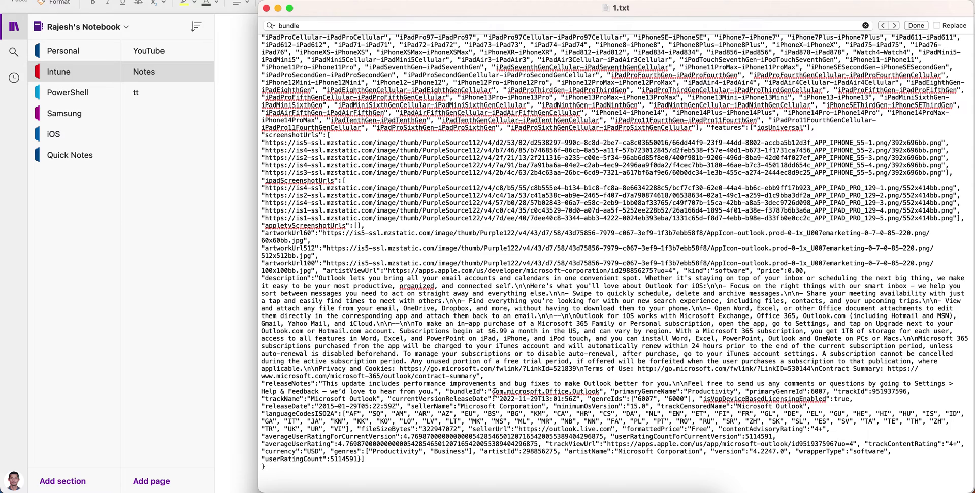
left_click_drag(450, 391, 602, 392)
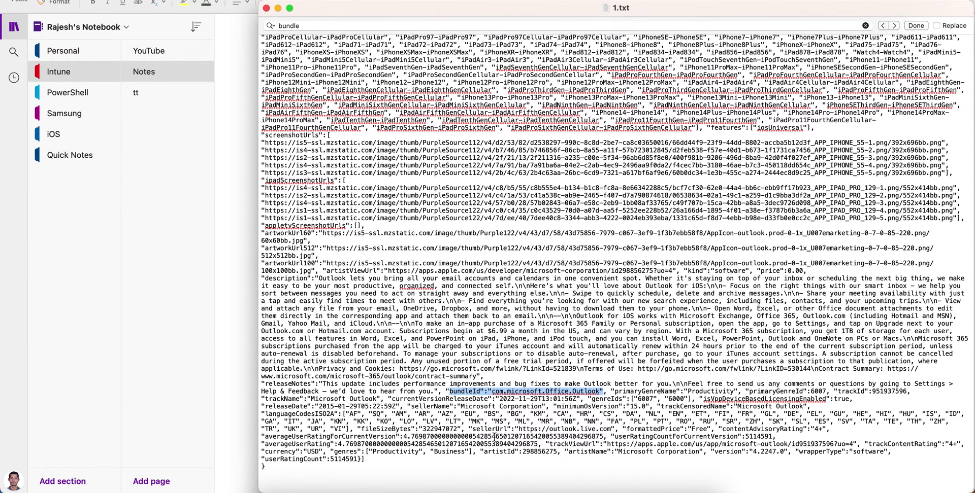
left_click(554, 488)
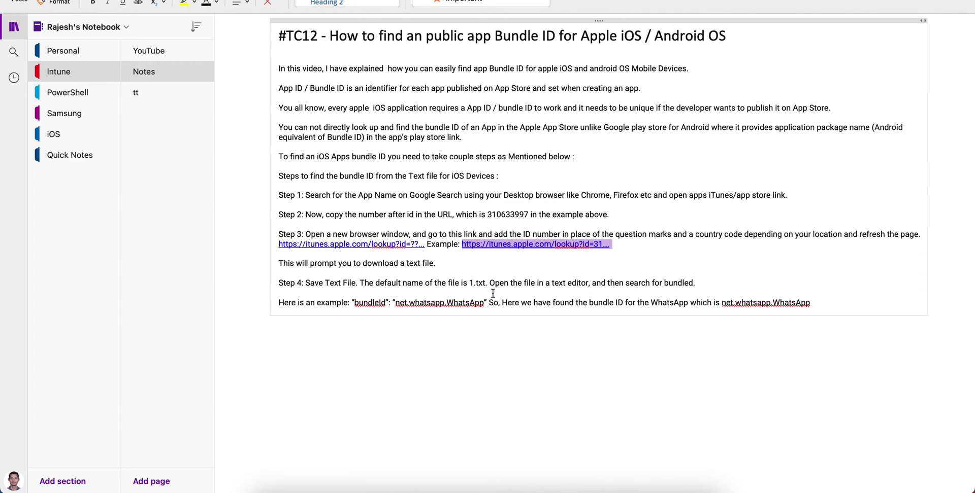
- Paste the bundleId entry under the lookup link, keeping only bold com.microsoft.Office.Outlook
left_click(175, 92)
left_click(439, 295)
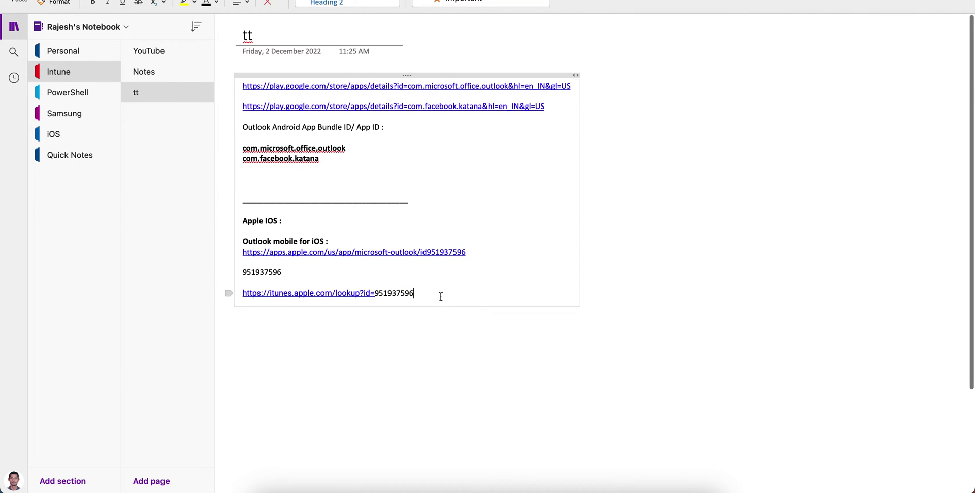
key("Return")
type("bundleId\":\"com.microsoft.Office.Outlook\"")
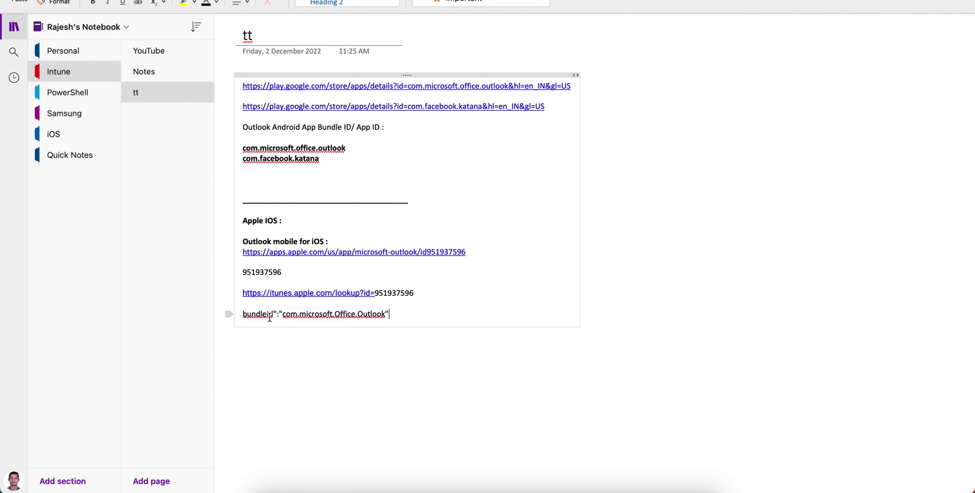
left_click_drag(282, 316, 385, 319)
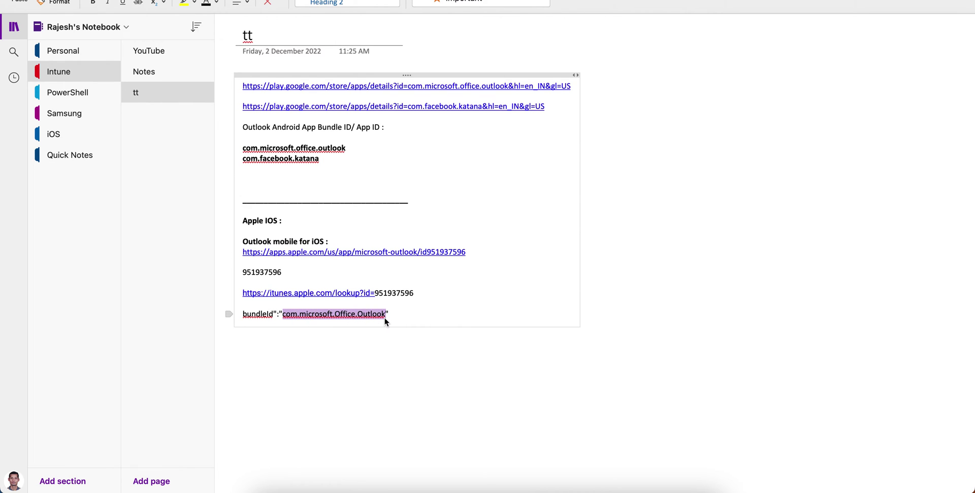
key("super+b")
left_click(284, 314)
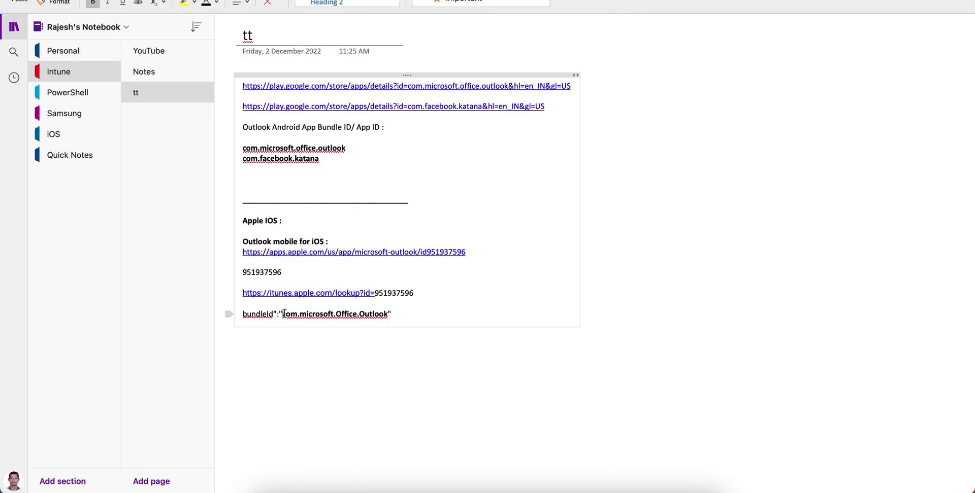
key("BackSpace")
key("BackSpace")
key("BackSpace")
key("BackSpace")
key("BackSpace")
key("BackSpace")
key("BackSpace")
key("BackSpace")
key("BackSpace")
key("BackSpace")
key("BackSpace")
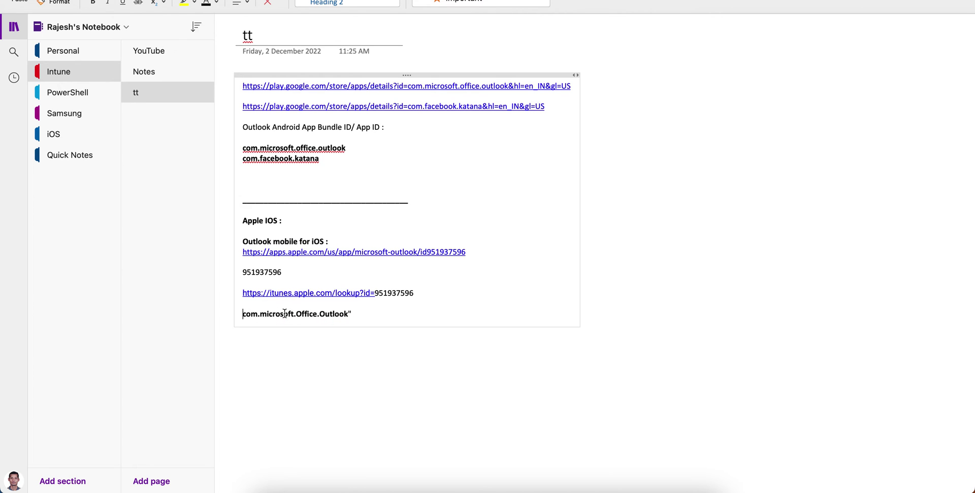
left_click(364, 316)
key("BackSpace")
- Number the 'Outlook mobile for iOS :' heading as step '1.'
left_click(340, 304)
left_click(308, 263)
left_click(242, 241)
type("1.")
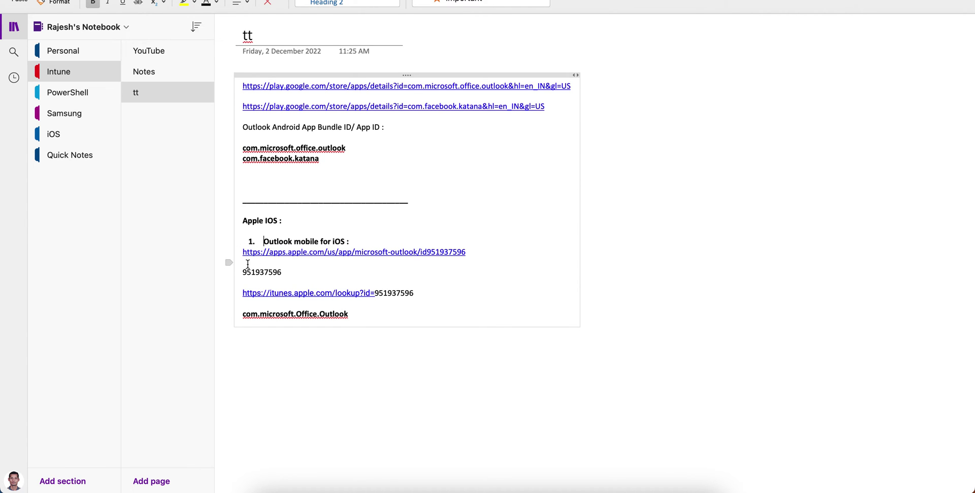
left_click(244, 270)
type("2.")
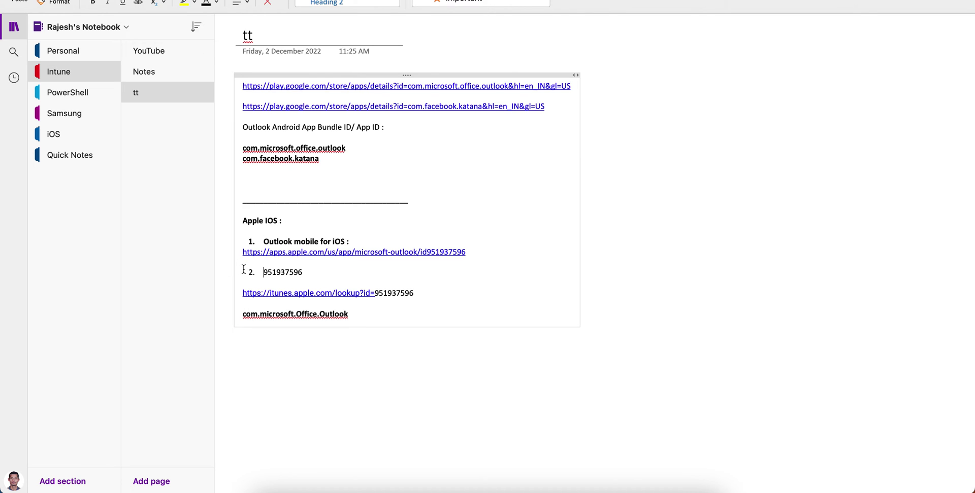
left_click(245, 294)
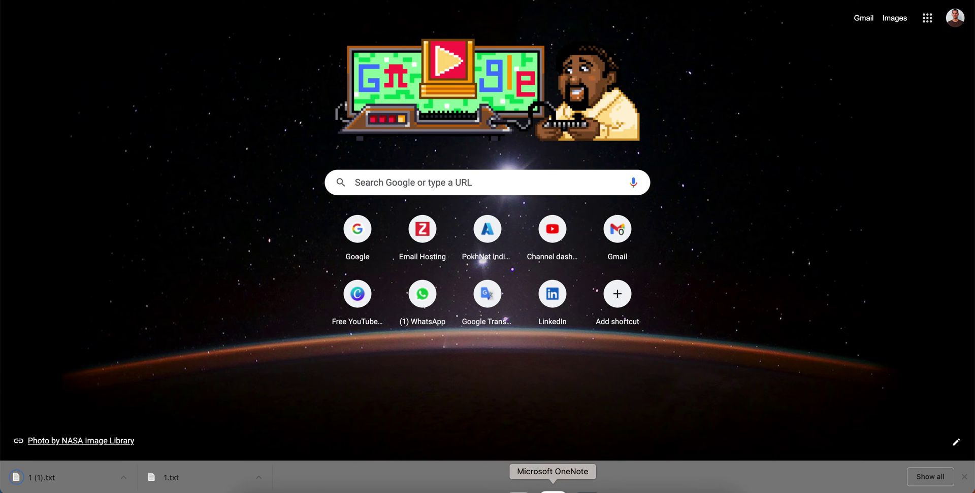
left_click(553, 490)
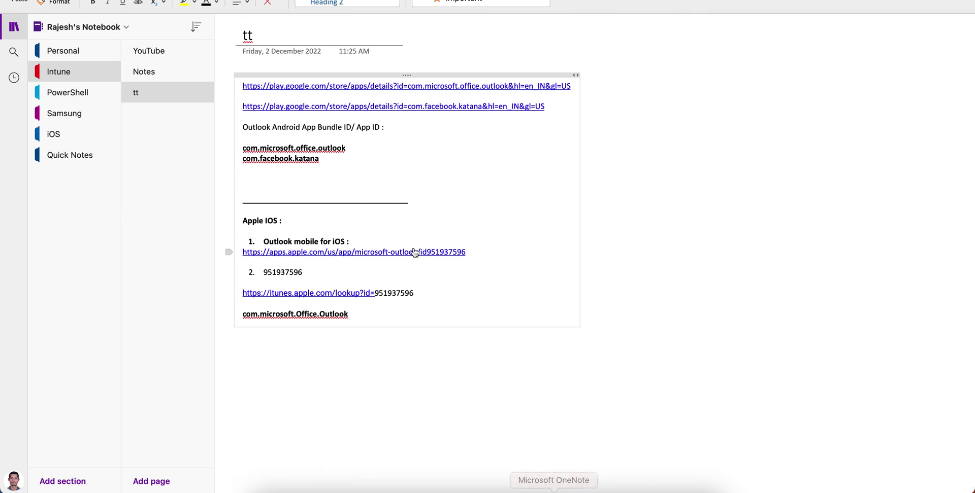
left_click(335, 273)
key("Return")
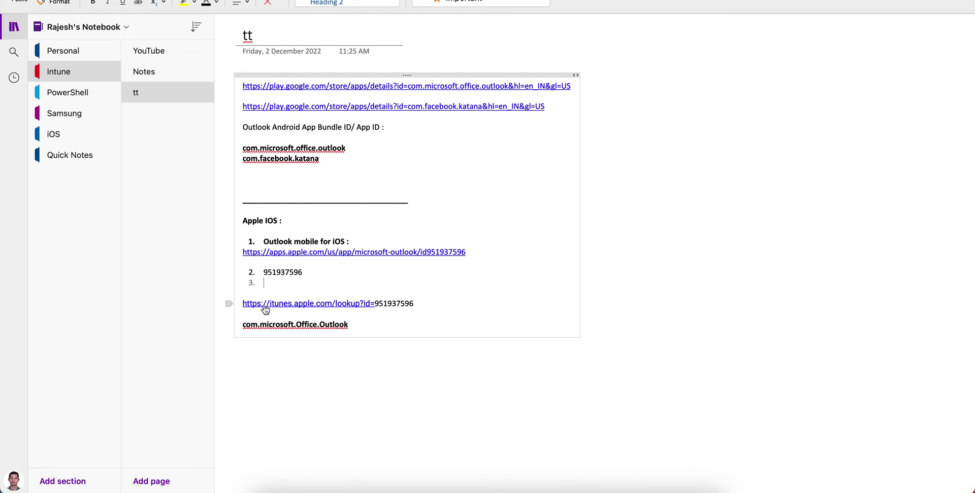
type("Open this link and add the")
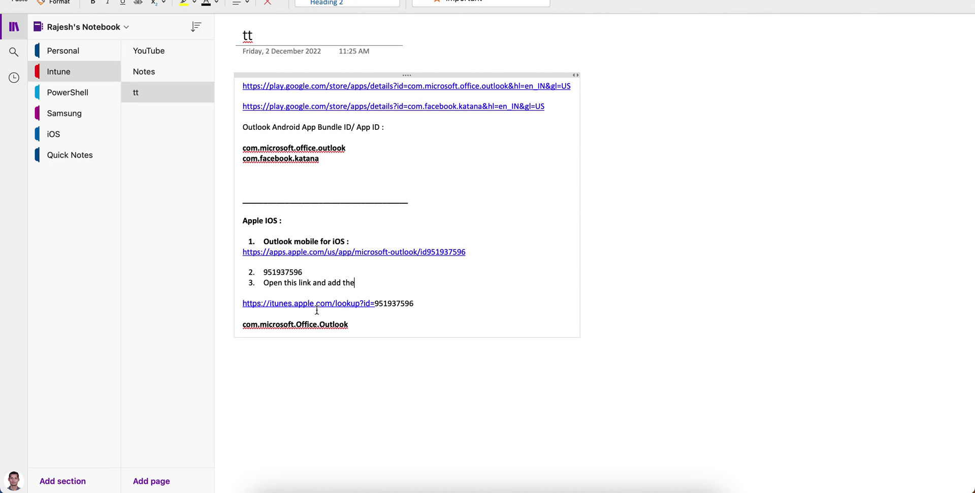
type(" ID from Goolge Link -")
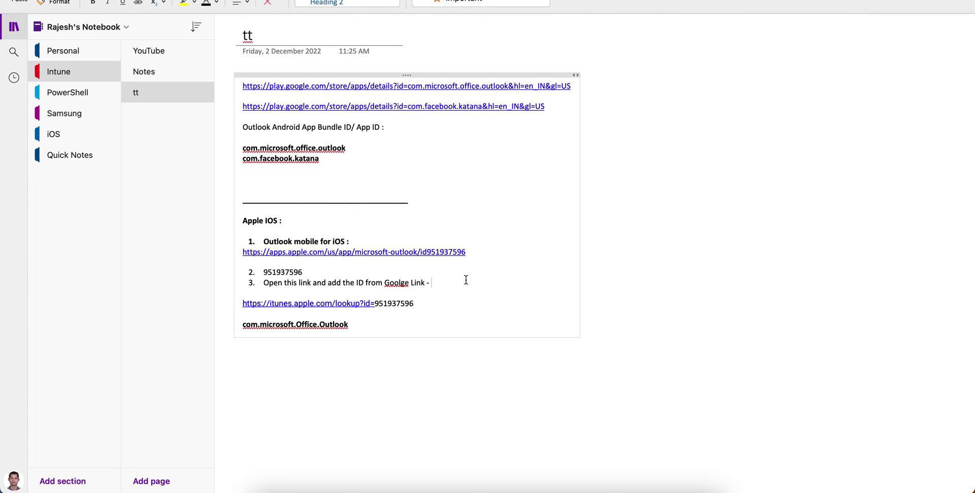
- Add step 4 'It will download 1.txt file..', correcting the misspelled 'dowload'
key("Return")
type("It will dow")
type("nl")
key("BackSpace")
type("load")
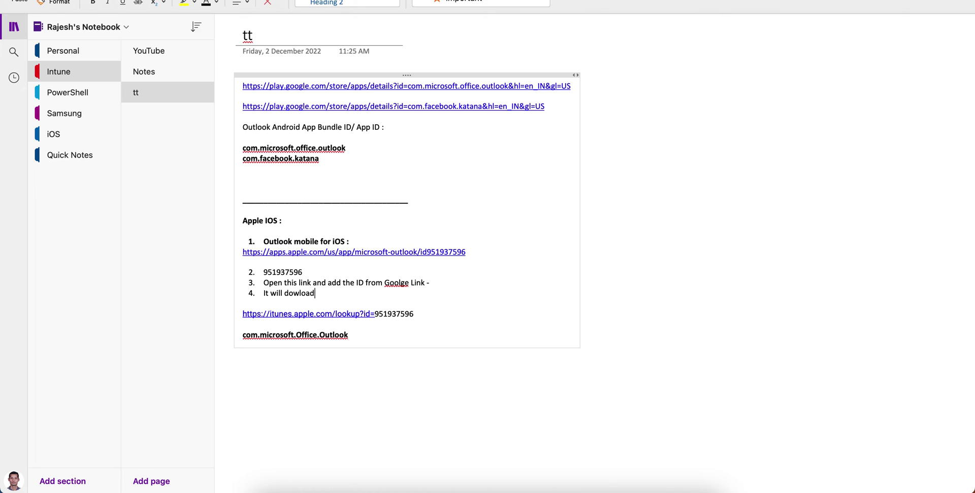
left_click(444, 284)
right_click(311, 293)
left_click(335, 301)
type("1.txt file..")
- Add step 5 'You have to open the 1.txt file and search for bundle iD'
key("Return")
type("You")
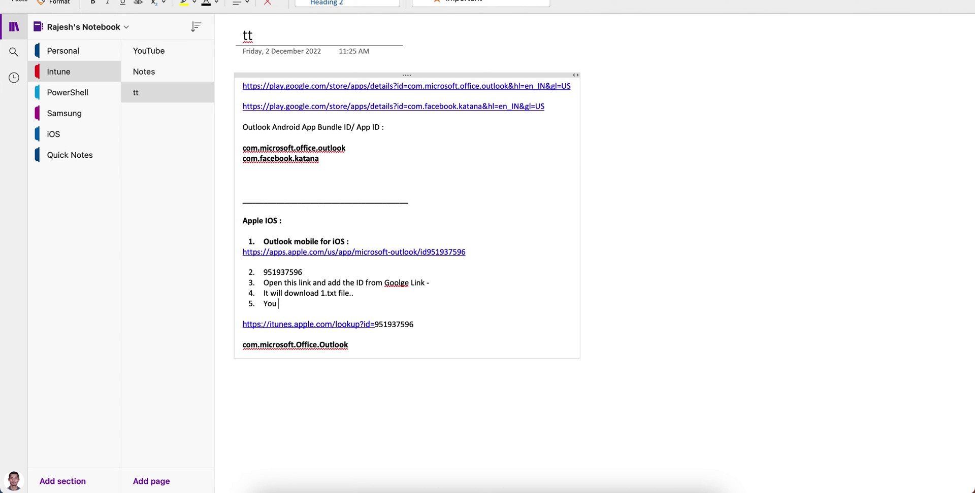
type(" have to open the 1.txt fil")
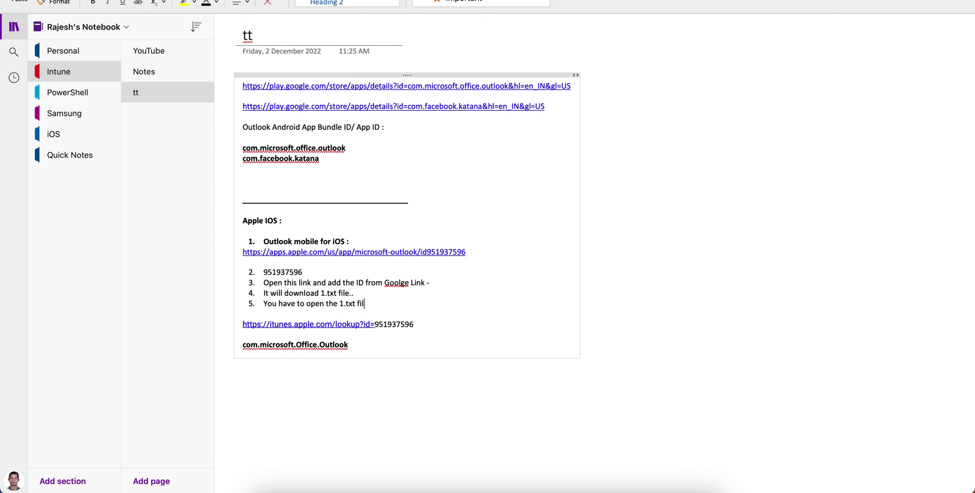
type("e and loo")
key("BackSpace")
key("BackSpace")
type("search for bundle iD")
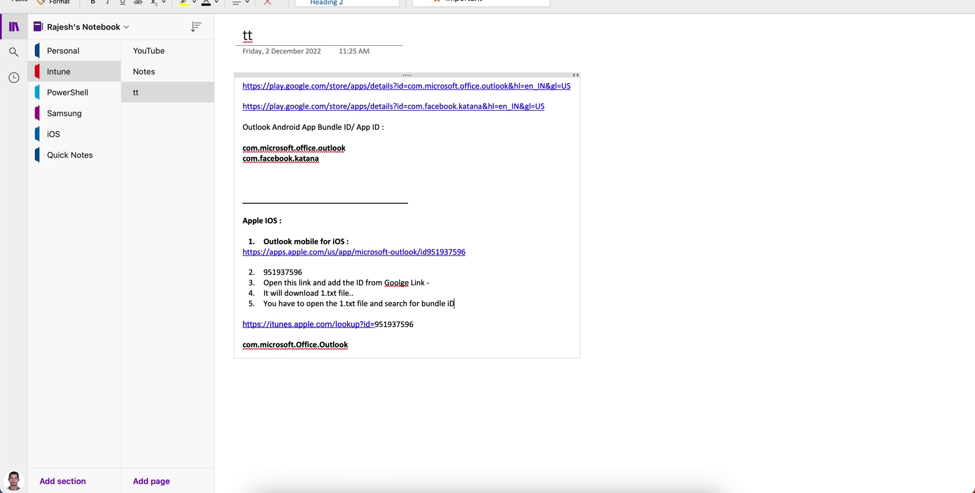
key("Return")
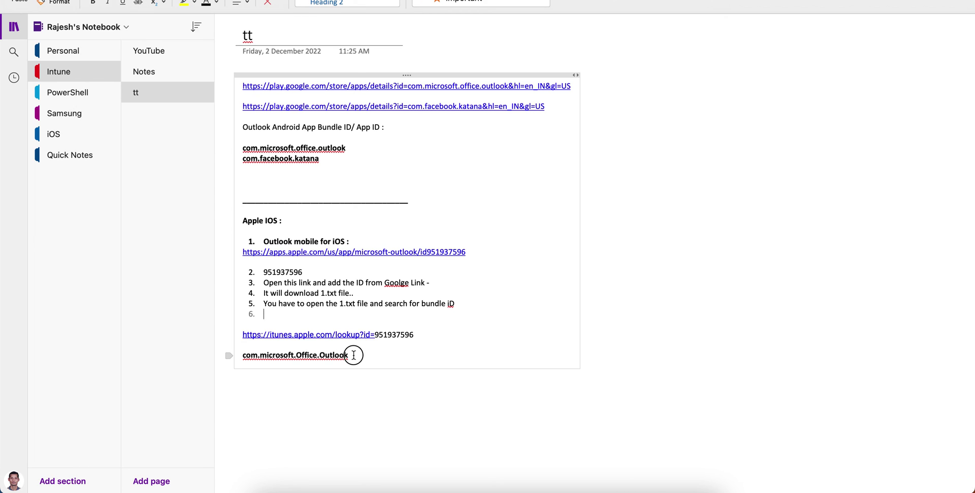
left_click_drag(352, 356, 239, 357)
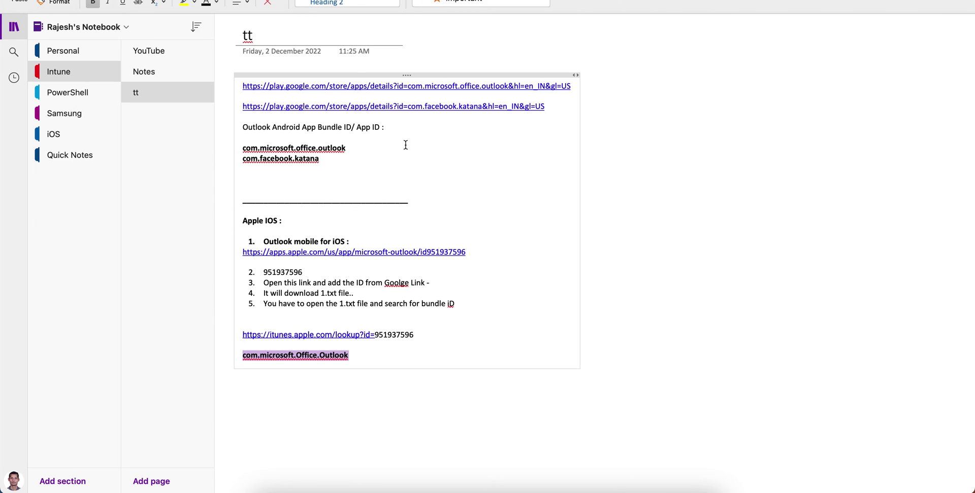